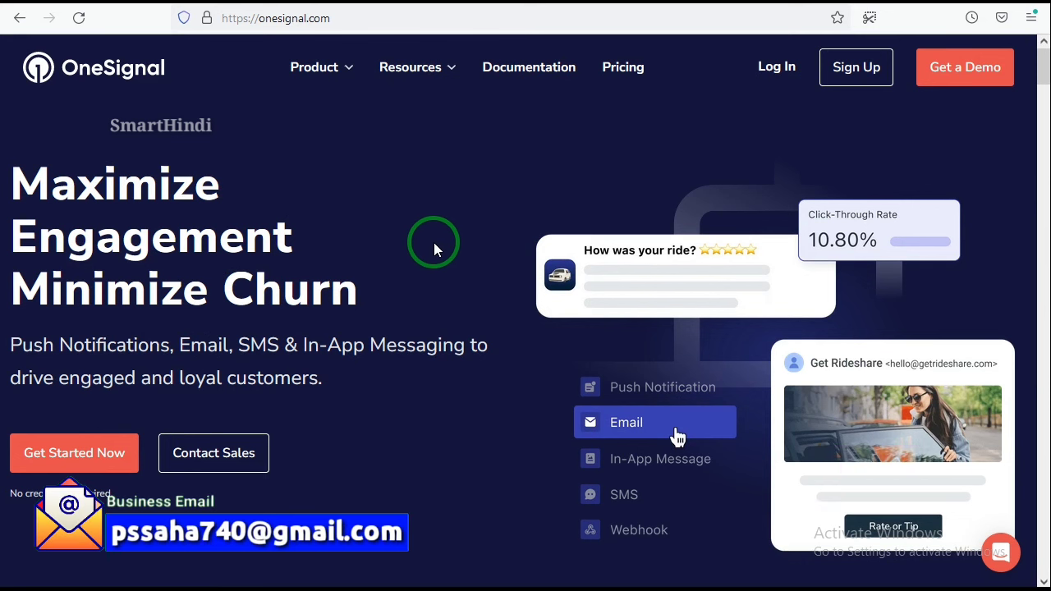
Create a OneSignal account through the sign-up form and choose the Free $0/Month plan
{"action": "left_click", "coordinate": [864, 75]}
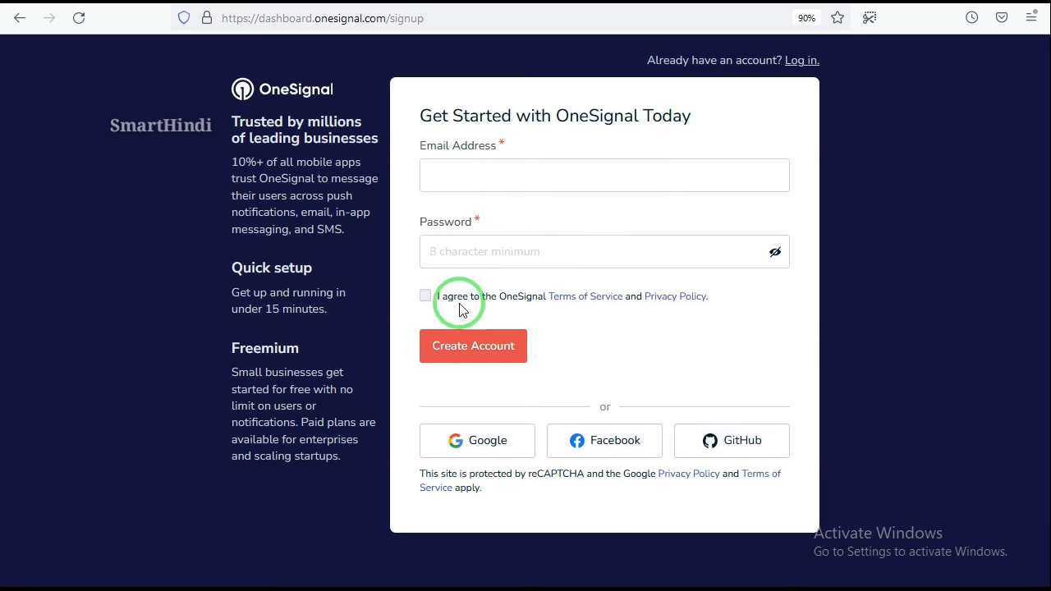
{"action": "left_click", "coordinate": [494, 367]}
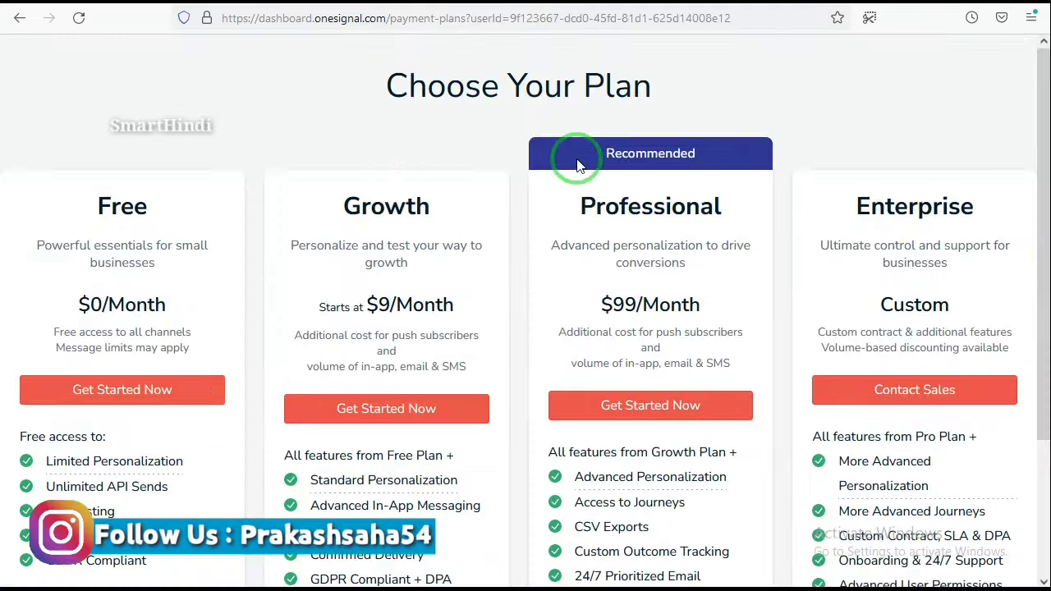
{"action": "scroll", "coordinate": [247, 153], "scroll_direction": "down", "scroll_amount": 3}
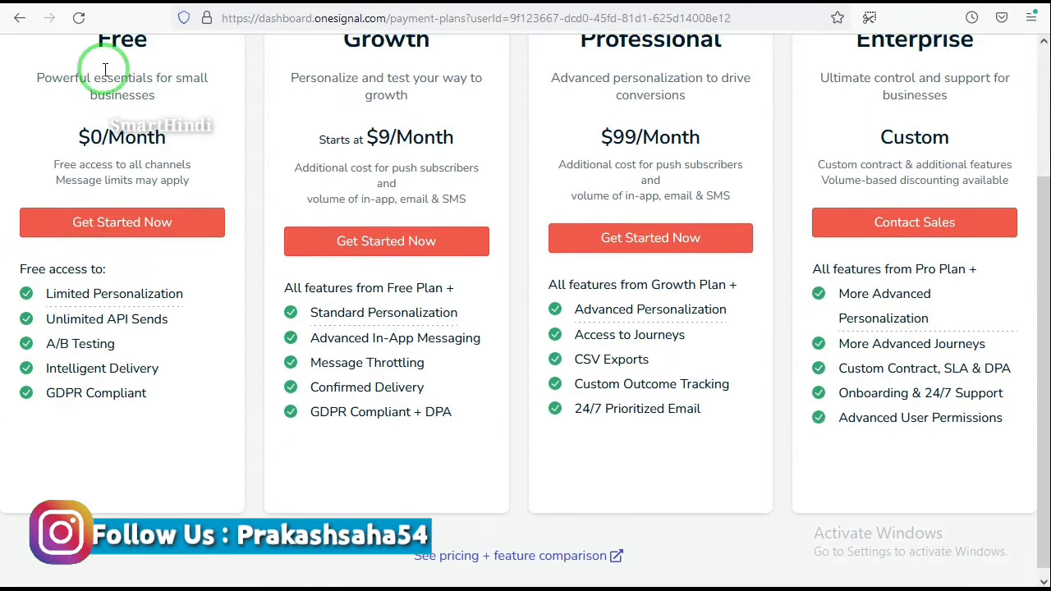
{"action": "scroll", "coordinate": [115, 90], "scroll_direction": "up", "scroll_amount": 2}
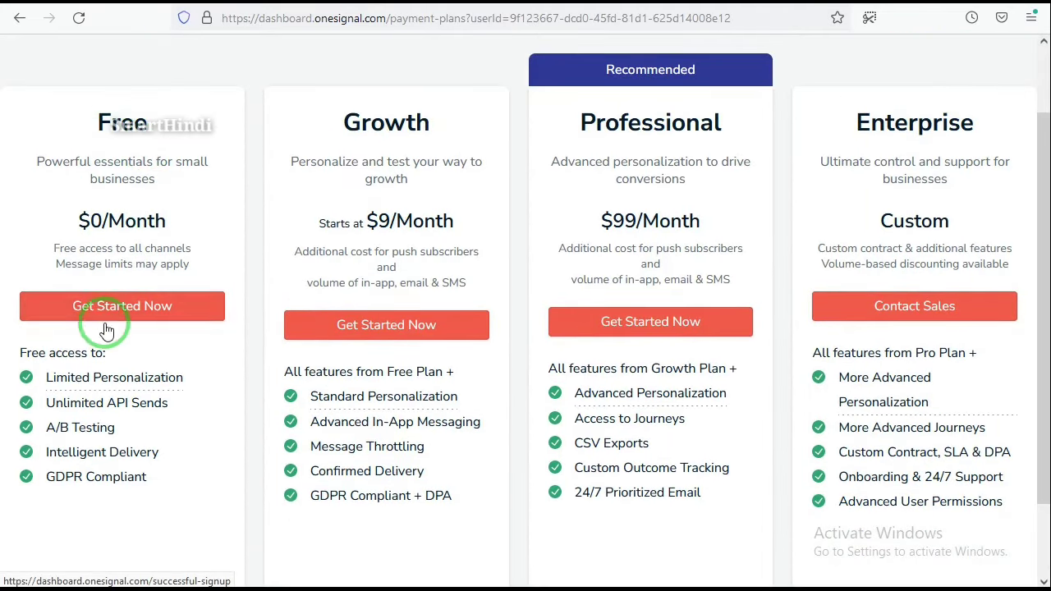
{"action": "left_click", "coordinate": [146, 317]}
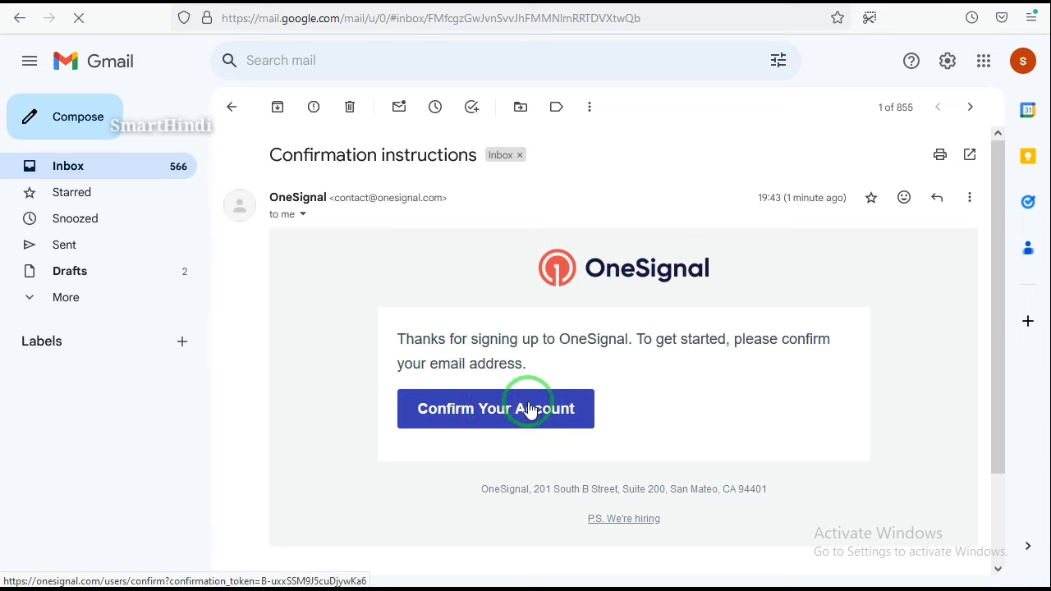
Confirm the account from the OneSignal confirmation email in Gmail and decline the offer to subscribe to updates for now
{"action": "left_click", "coordinate": [498, 417]}
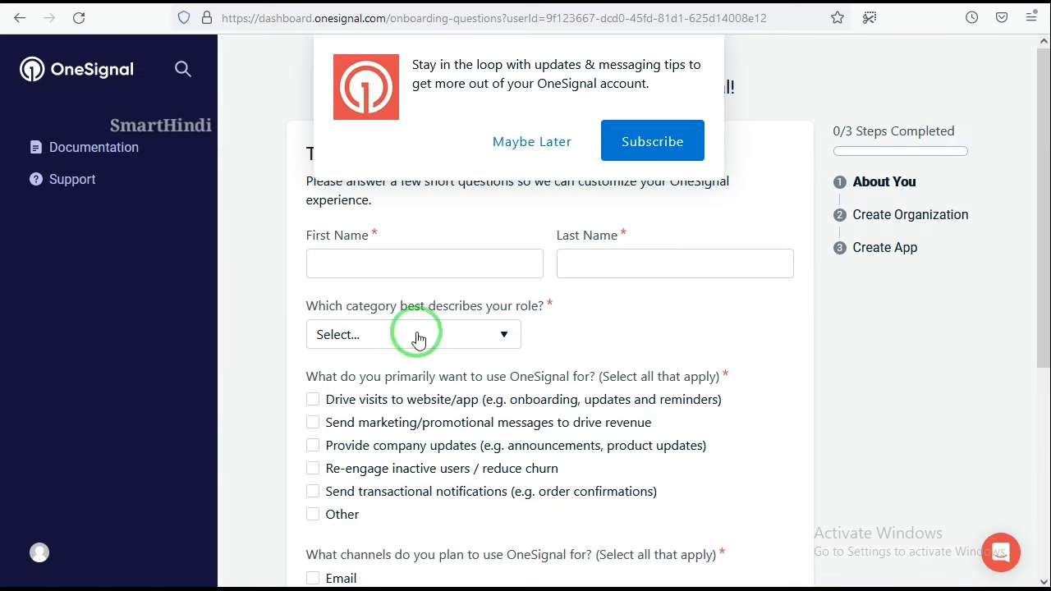
{"action": "left_click", "coordinate": [514, 148]}
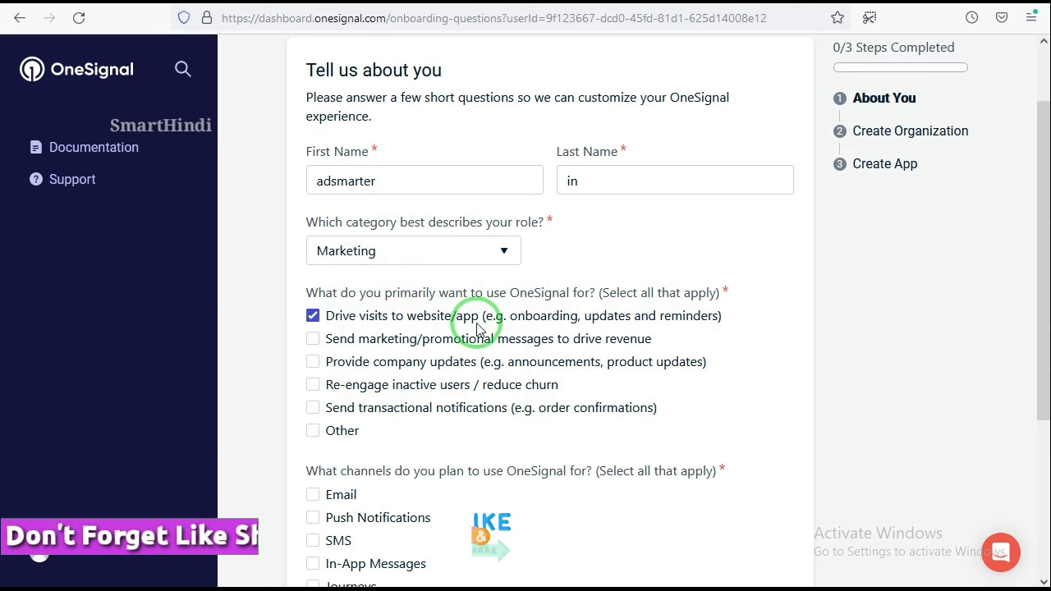
Finish the About You questions with Push Notifications as the planned channel, leave the optional phone number empty, and continue
{"action": "scroll", "coordinate": [328, 410], "scroll_direction": "down", "scroll_amount": 1}
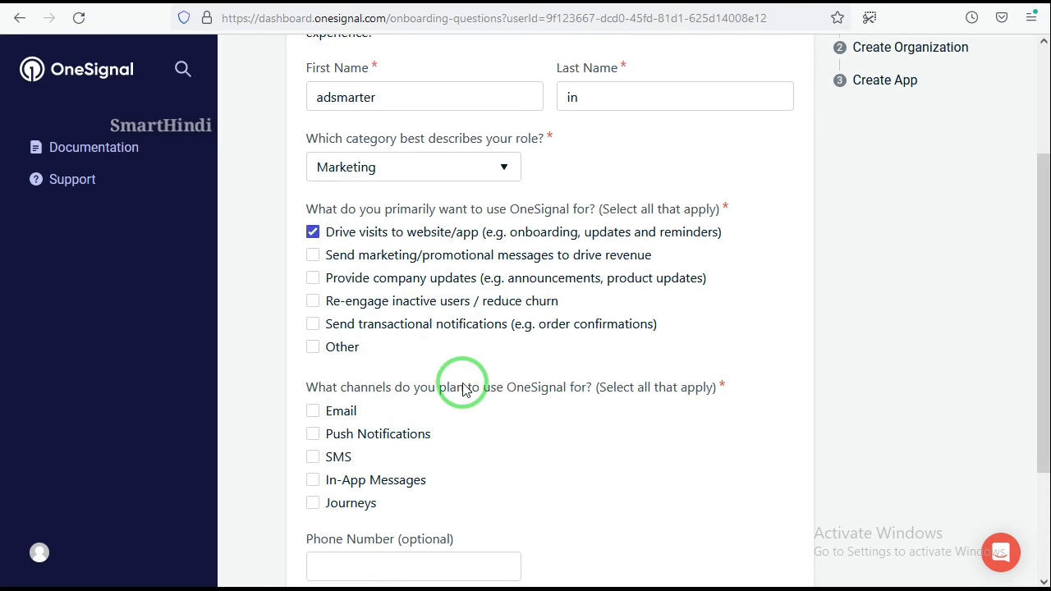
{"action": "scroll", "coordinate": [474, 436], "scroll_direction": "down", "scroll_amount": 1}
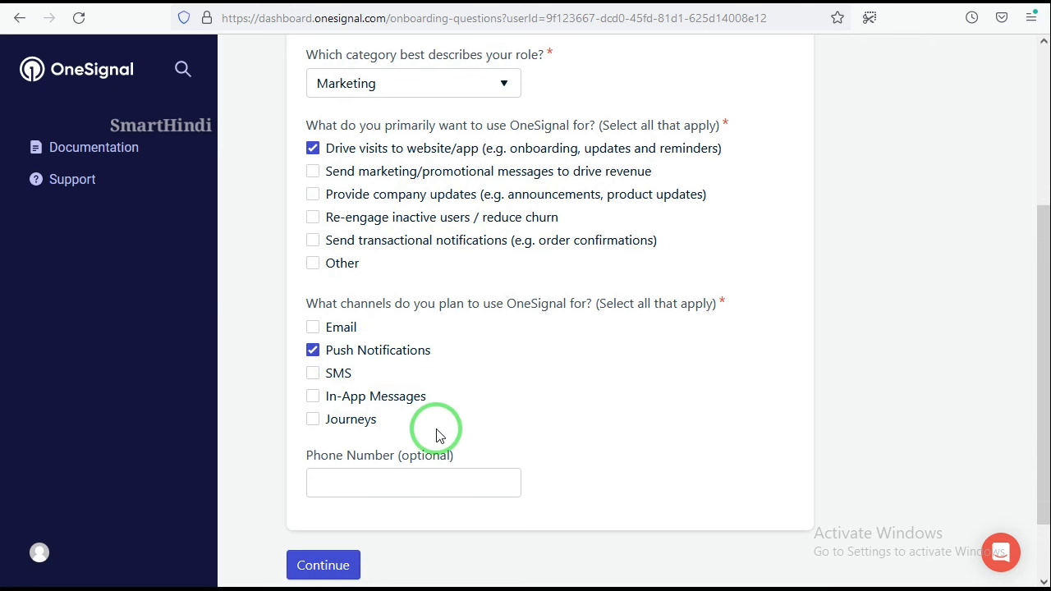
{"action": "scroll", "coordinate": [434, 434], "scroll_direction": "down", "scroll_amount": 1}
{"action": "left_click", "coordinate": [415, 380]}
{"action": "double_click", "coordinate": [472, 375]}
{"action": "left_click", "coordinate": [336, 491]}
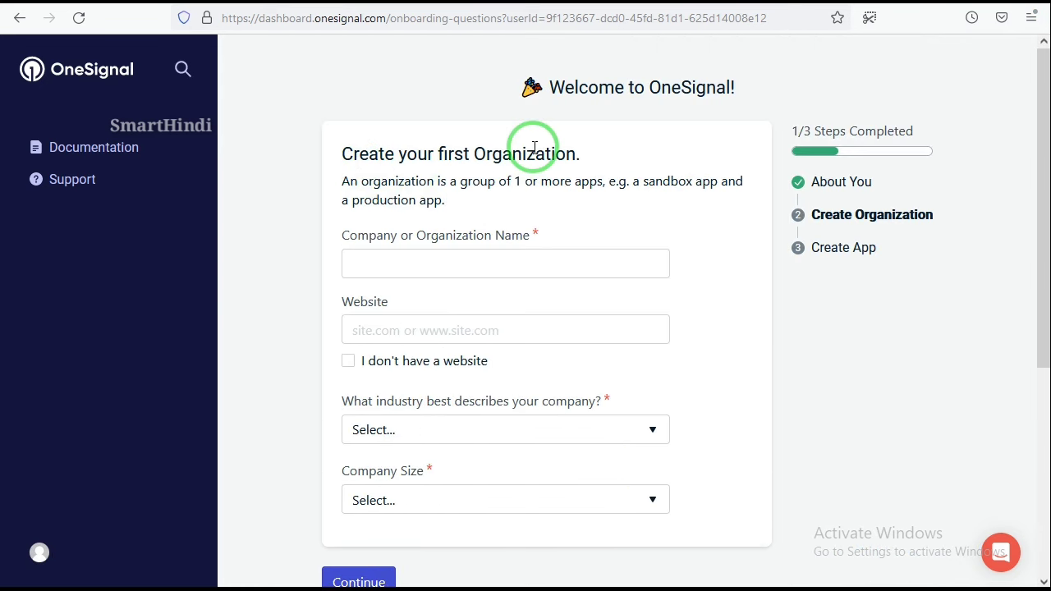
Enter adsmarter as the company or organization name
{"action": "left_click_drag", "start_coordinate": [796, 132], "coordinate": [907, 130]}
{"action": "left_click", "coordinate": [862, 164]}
{"action": "scroll", "coordinate": [499, 248], "scroll_direction": "down", "scroll_amount": 1}
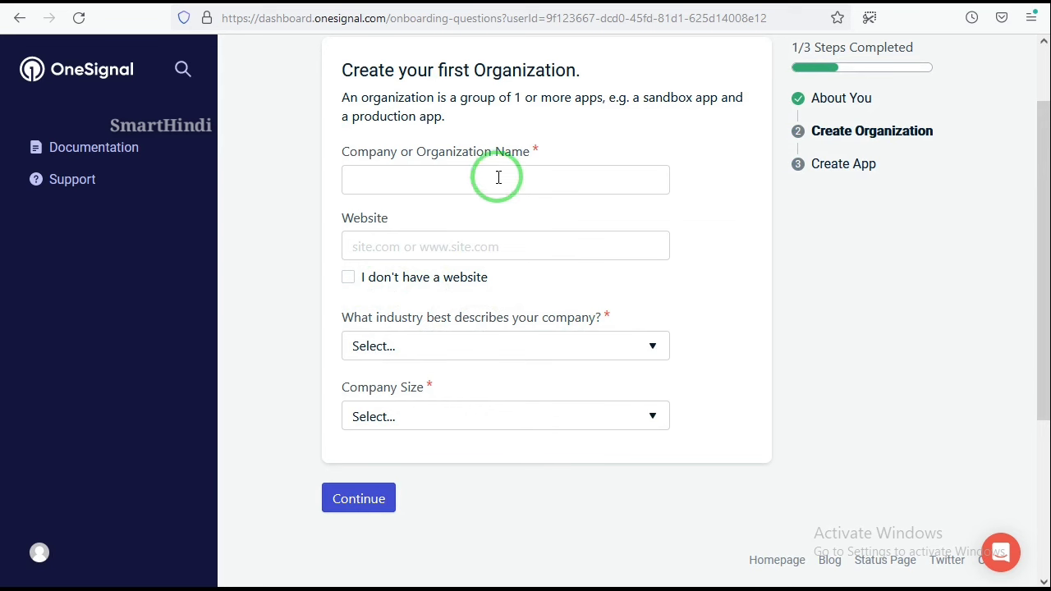
{"action": "left_click", "coordinate": [463, 185]}
{"action": "type", "text": "adsmarter"}
{"action": "left_click", "coordinate": [479, 246]}
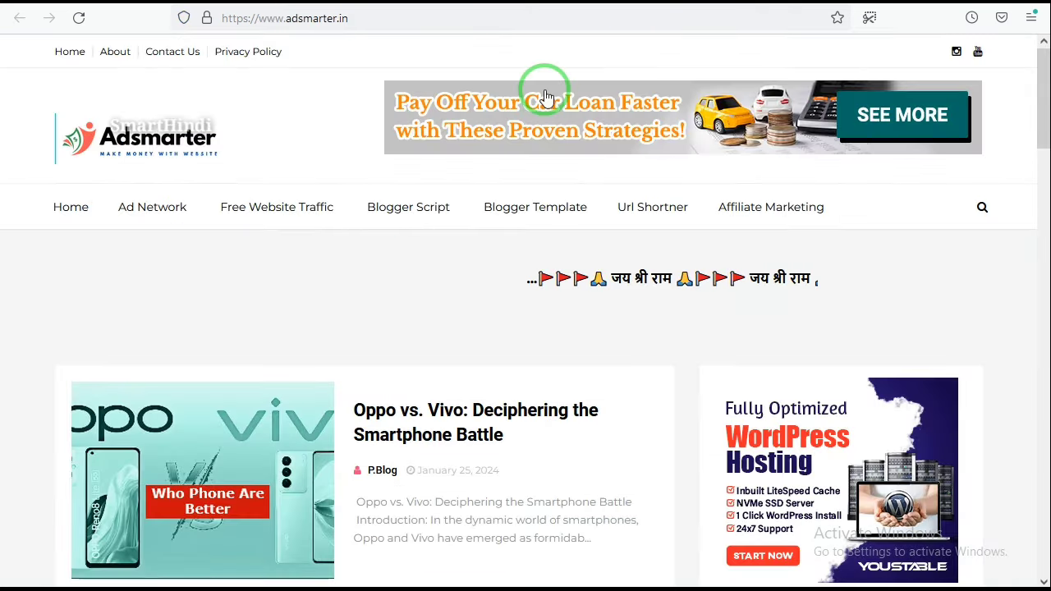
{"action": "left_click", "coordinate": [353, 20]}
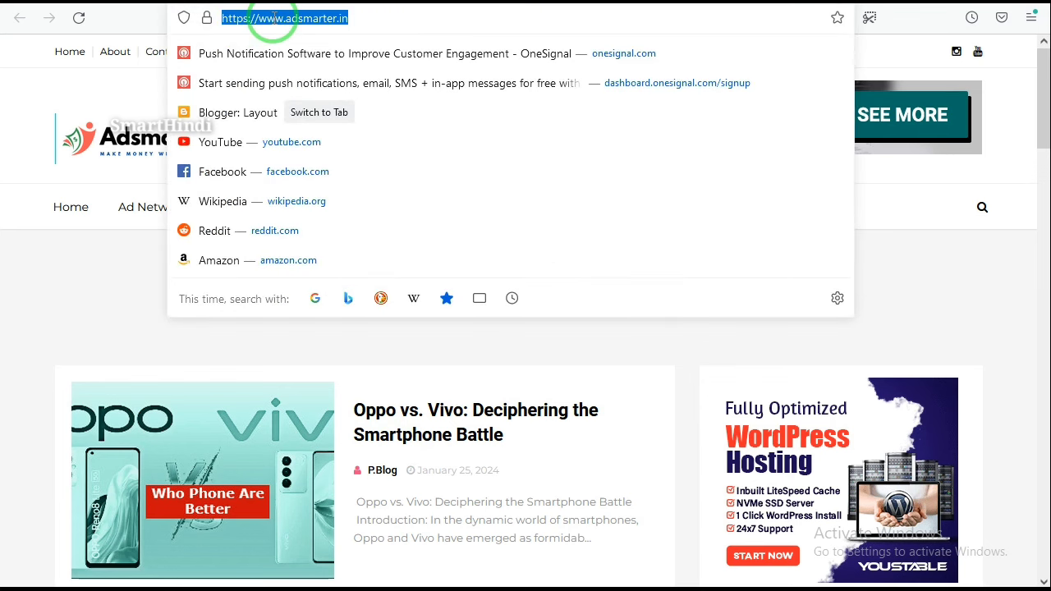
{"action": "right_click", "coordinate": [278, 23]}
{"action": "left_click", "coordinate": [296, 114]}
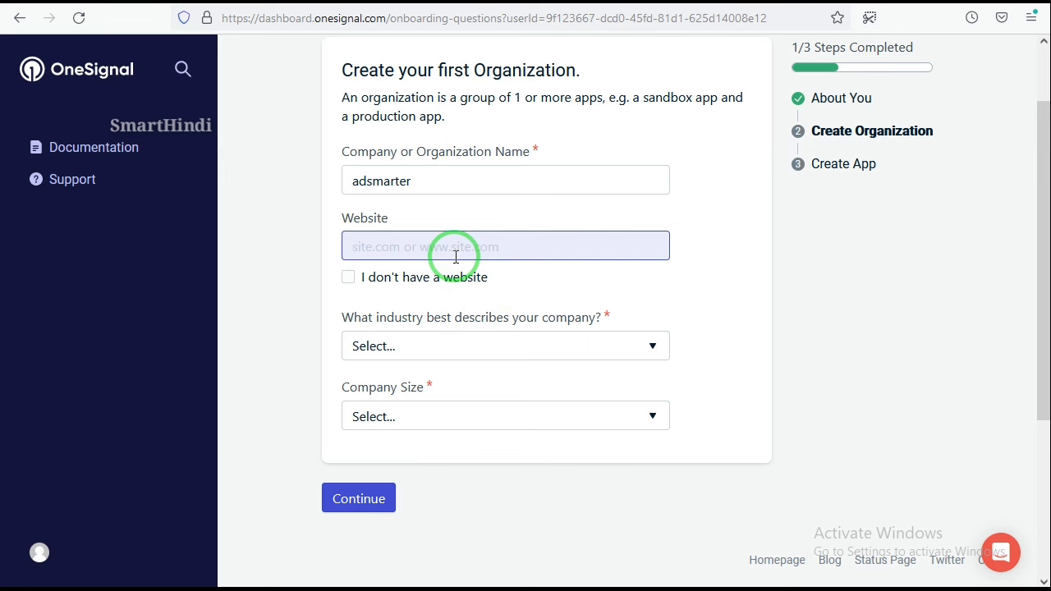
{"action": "key", "text": "BackSpace"}
{"action": "left_click", "coordinate": [528, 330]}
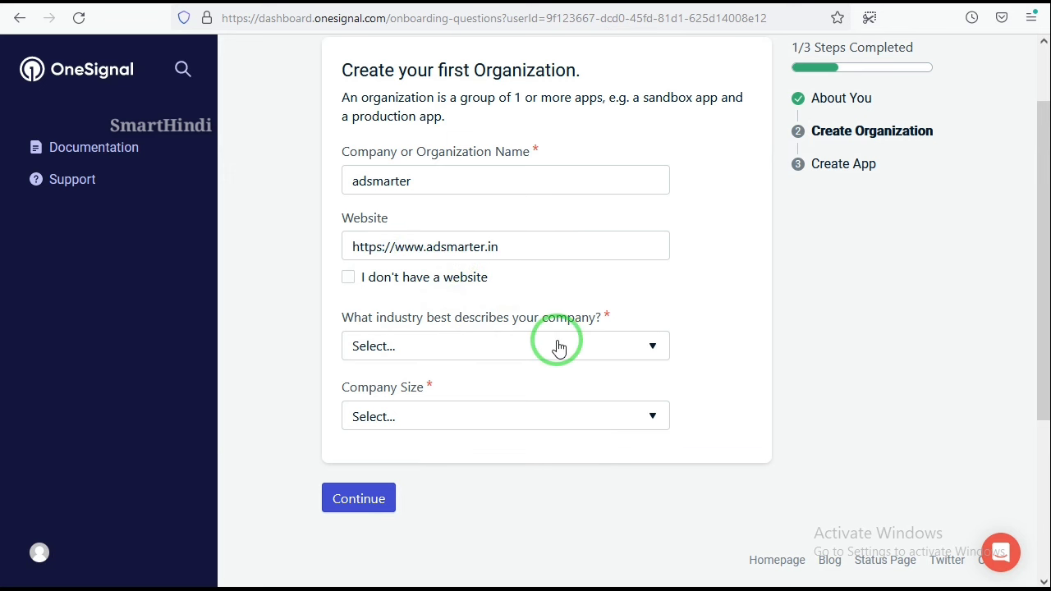
Set the industry to Education and the company size to 1 - 9 employees, and submit the organization form
{"action": "left_click", "coordinate": [559, 346]}
{"action": "scroll", "coordinate": [457, 434], "scroll_direction": "down", "scroll_amount": 1}
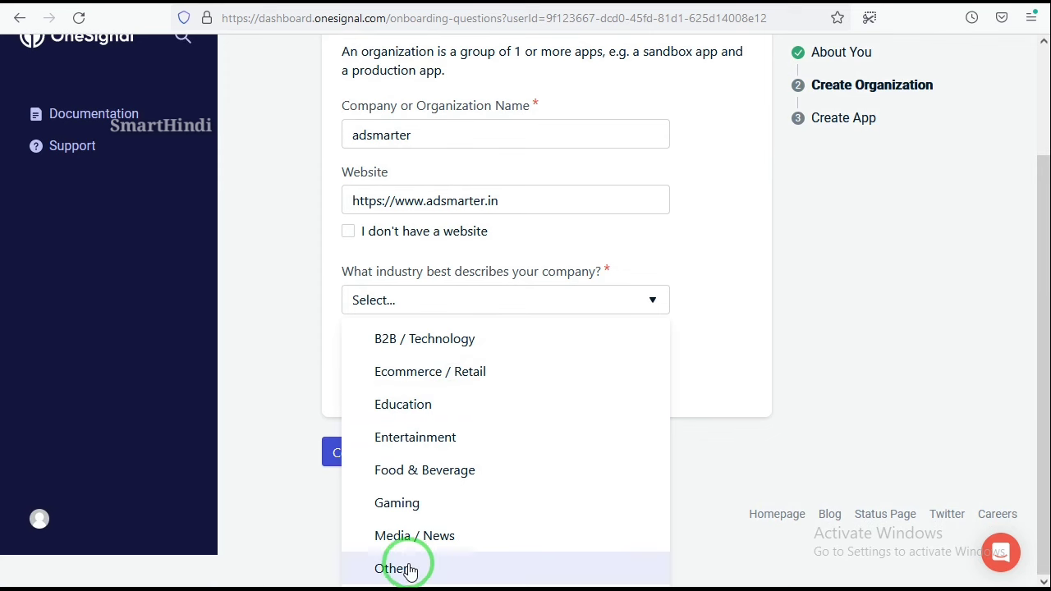
{"action": "left_click", "coordinate": [417, 405]}
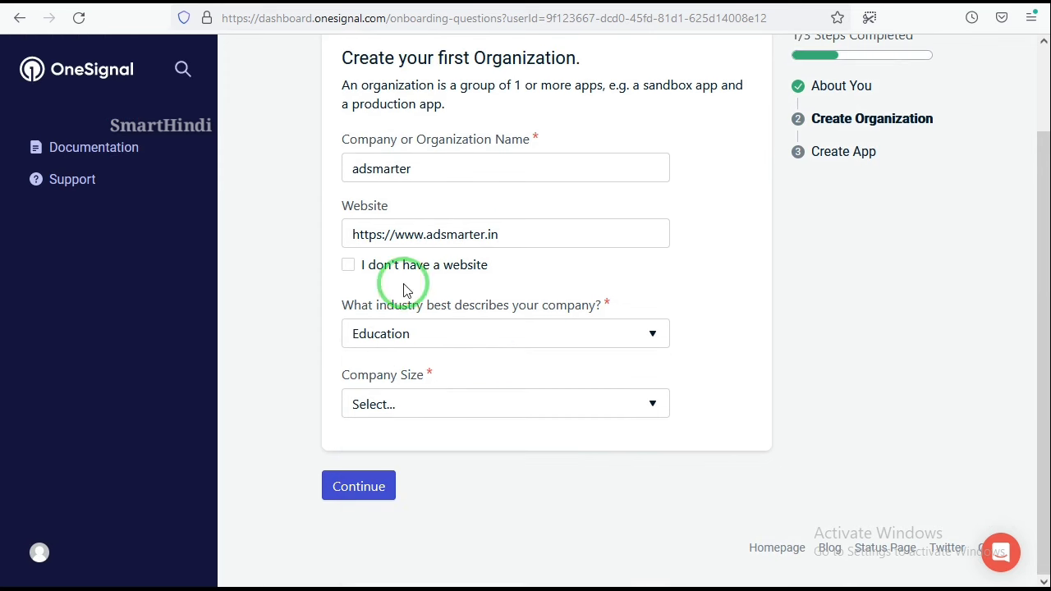
{"action": "left_click", "coordinate": [420, 404]}
{"action": "left_click", "coordinate": [410, 430]}
{"action": "left_click", "coordinate": [352, 488]}
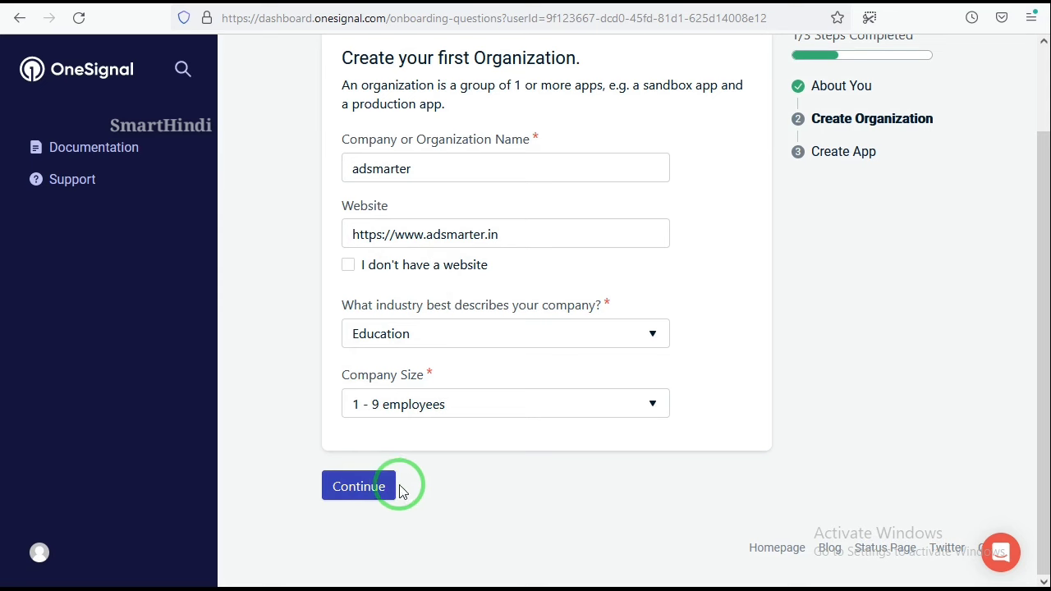
{"action": "scroll", "coordinate": [903, 247], "scroll_direction": "up", "scroll_amount": 2}
{"action": "scroll", "coordinate": [422, 403], "scroll_direction": "down", "scroll_amount": 2}
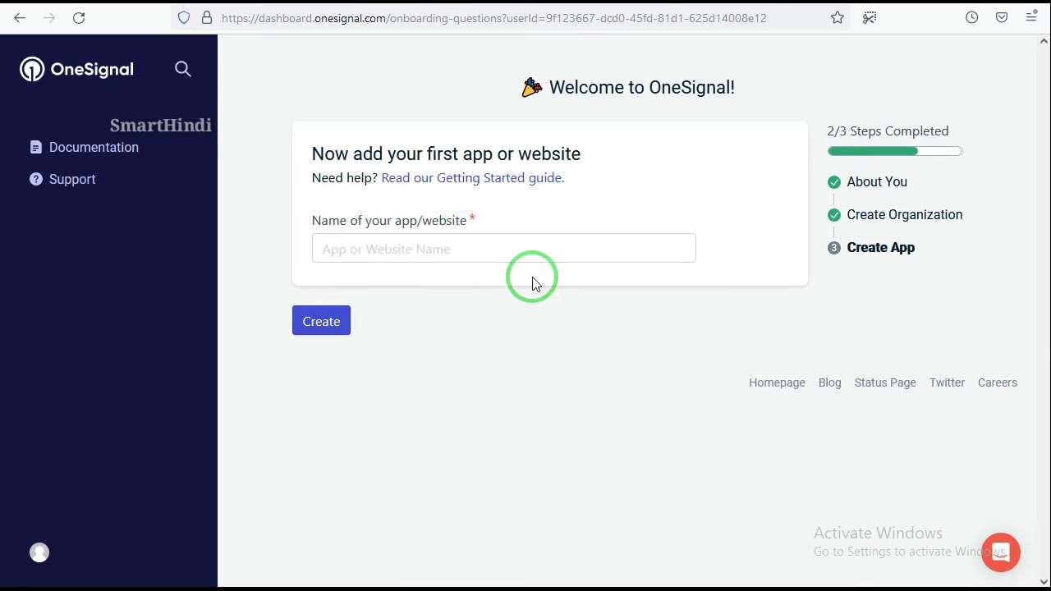
Name the first app or website Adsmarter and create it
{"action": "left_click_drag", "start_coordinate": [307, 230], "coordinate": [497, 219]}
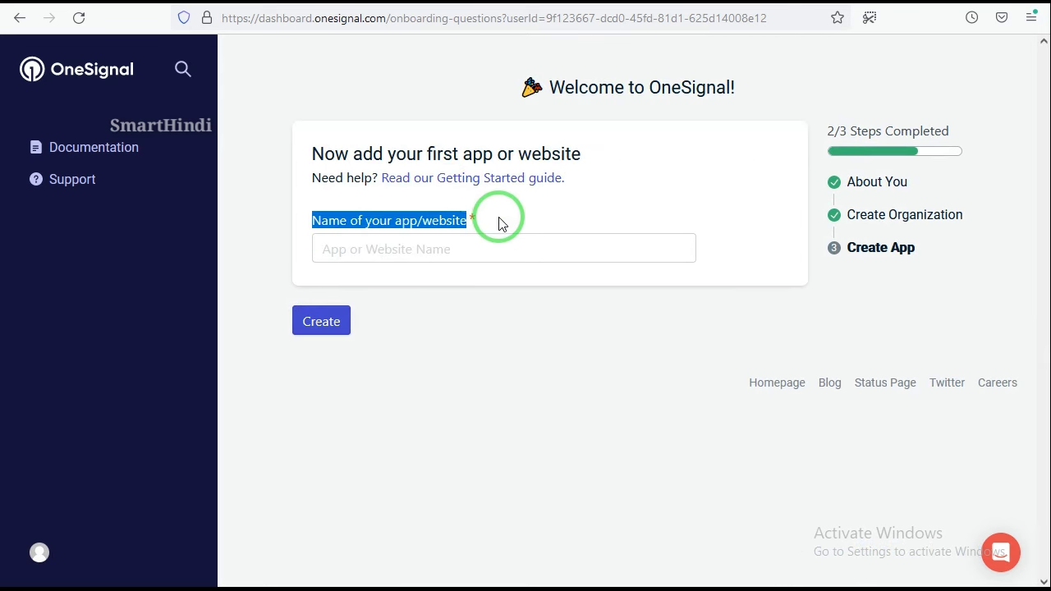
{"action": "left_click", "coordinate": [503, 223]}
{"action": "left_click", "coordinate": [373, 257]}
{"action": "key", "text": "ctrl+v"}
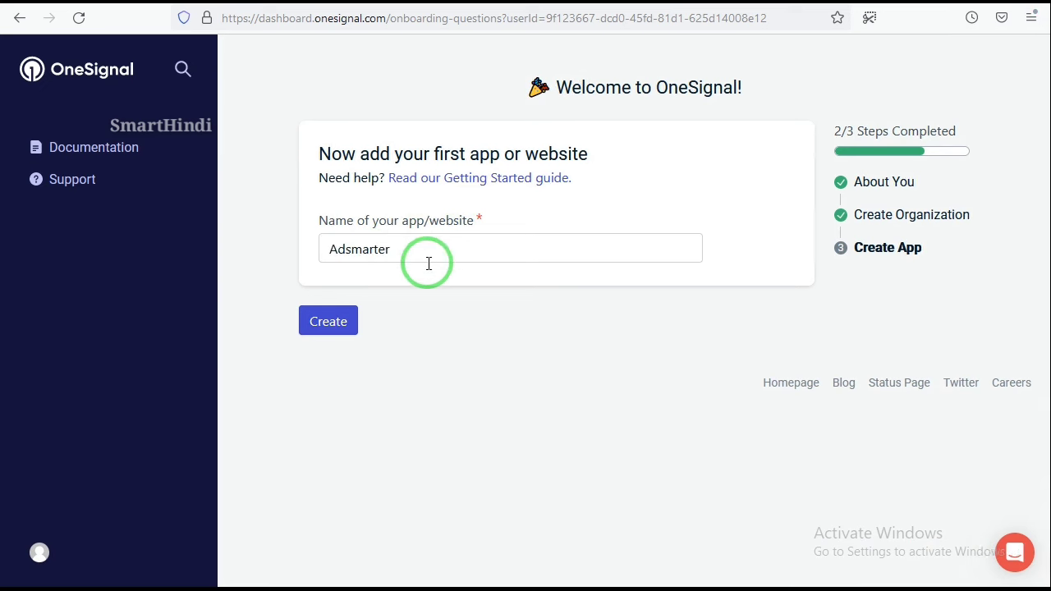
{"action": "left_click", "coordinate": [317, 334]}
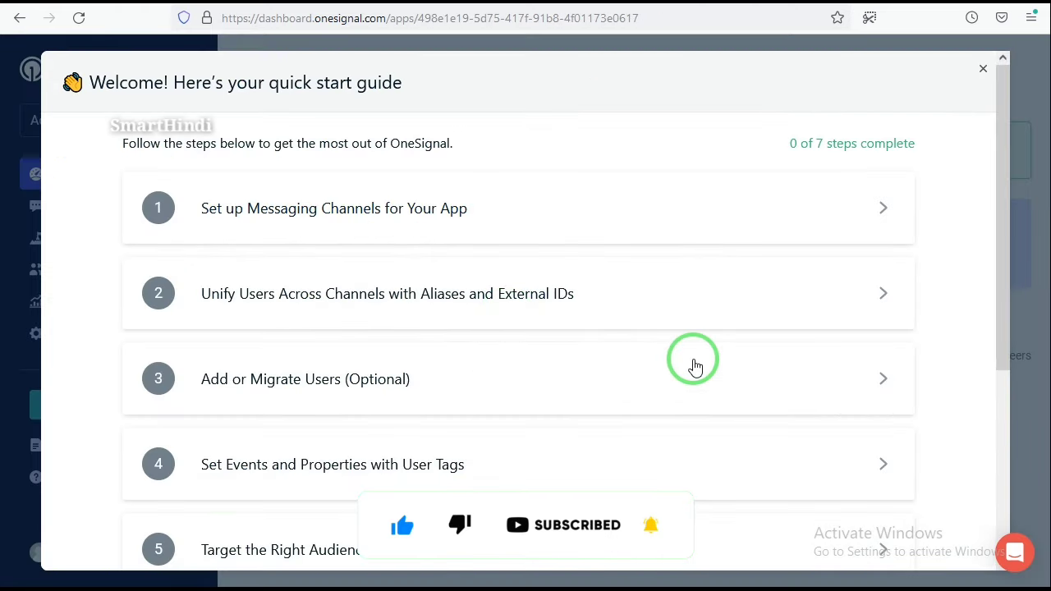
Postpone the quick start guide and open the platform setup for the new app
{"action": "scroll", "coordinate": [930, 450], "scroll_direction": "down", "scroll_amount": 3}
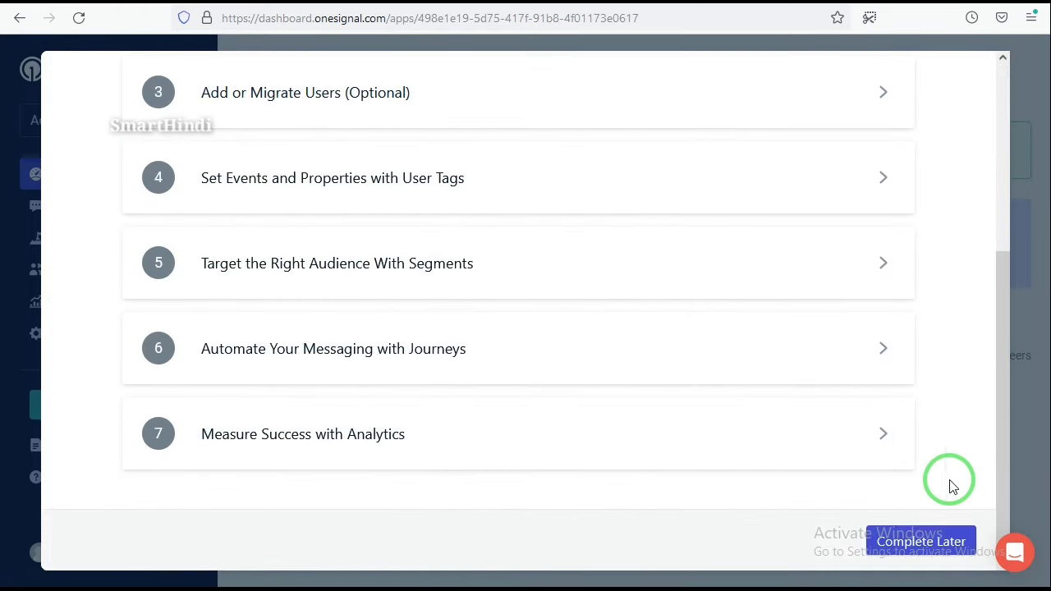
{"action": "left_click", "coordinate": [896, 542]}
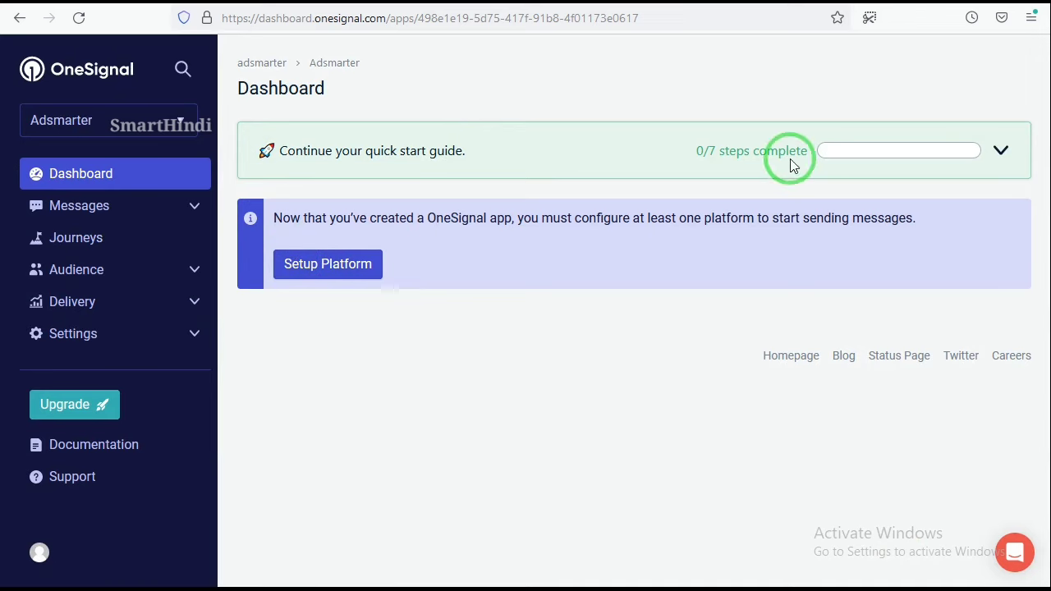
{"action": "left_click", "coordinate": [327, 269]}
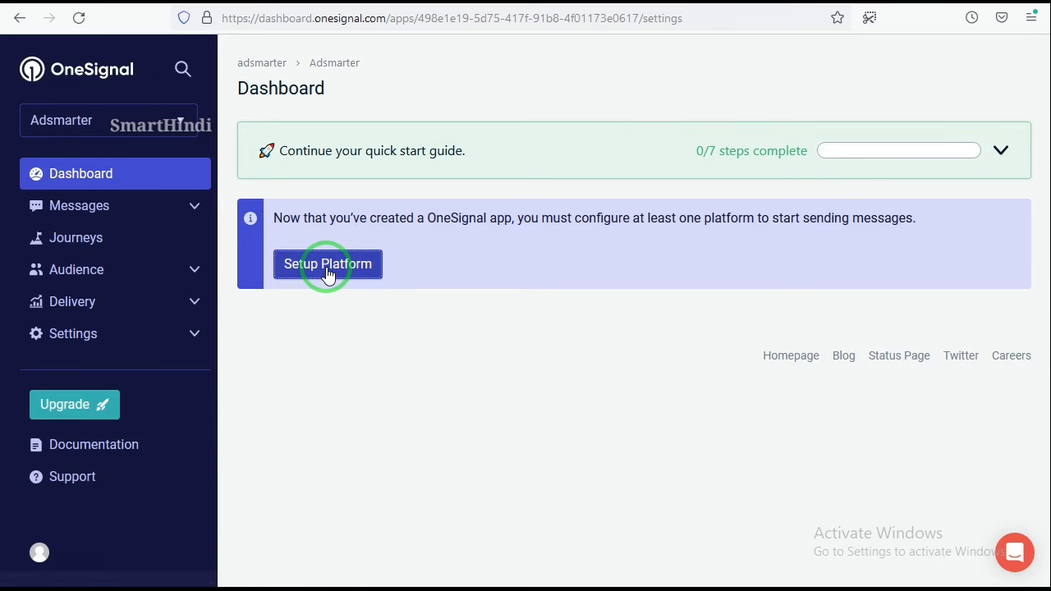
Activate the Web platform from the list of inactive platforms
{"action": "scroll", "coordinate": [503, 107], "scroll_direction": "down", "scroll_amount": 2}
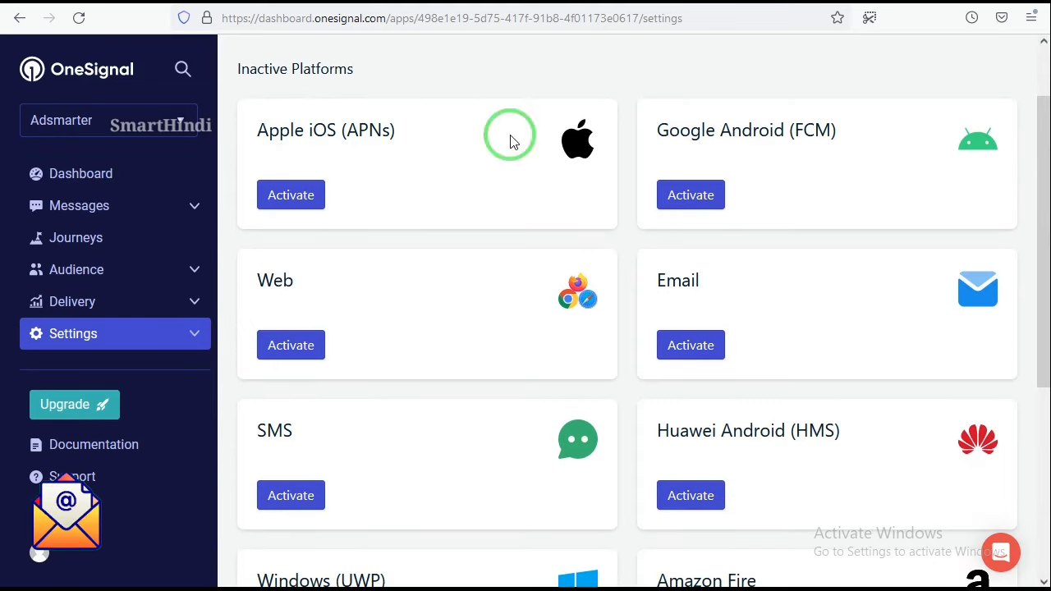
{"action": "scroll", "coordinate": [552, 219], "scroll_direction": "down", "scroll_amount": 1}
{"action": "scroll", "coordinate": [551, 218], "scroll_direction": "up", "scroll_amount": 1}
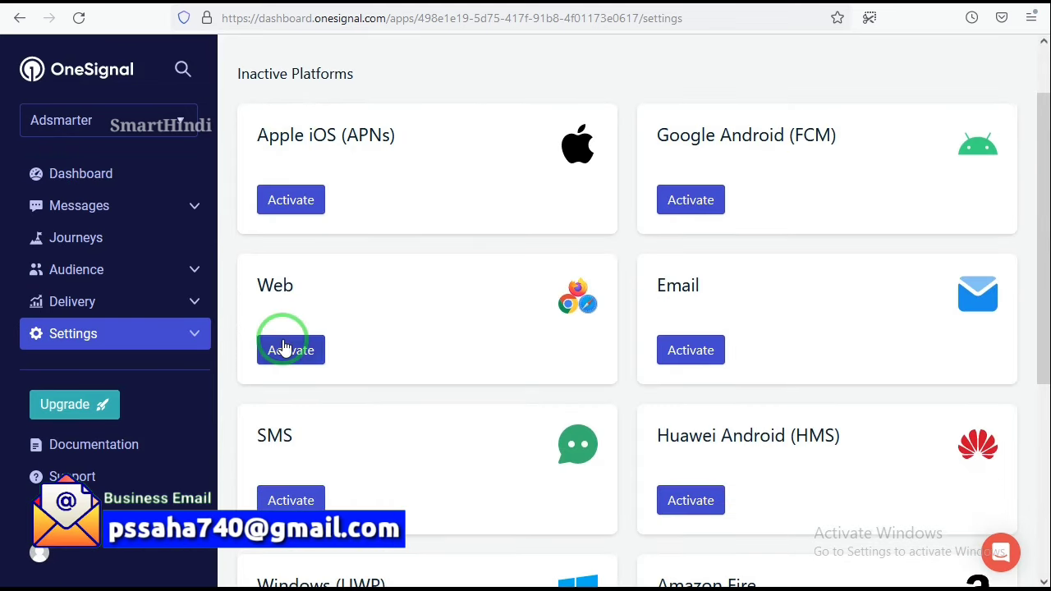
{"action": "left_click", "coordinate": [297, 354]}
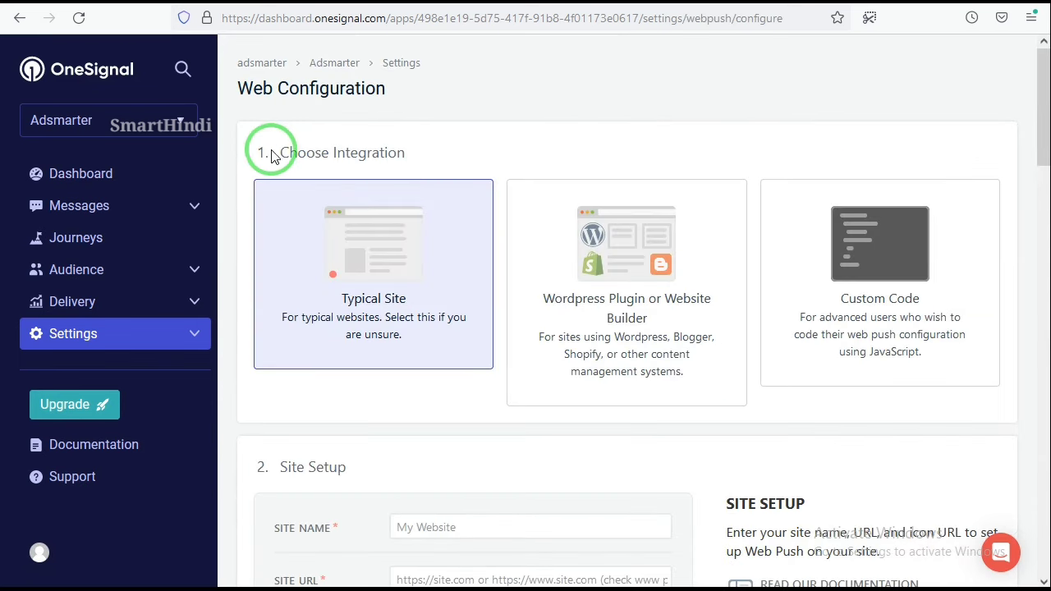
Examine the three integration options and the Site Setup fields of the web configuration
{"action": "left_click_drag", "start_coordinate": [271, 155], "coordinate": [488, 156]}
{"action": "left_click", "coordinate": [470, 143]}
{"action": "scroll", "coordinate": [470, 144], "scroll_direction": "down", "scroll_amount": 2}
{"action": "left_click", "coordinate": [397, 223]}
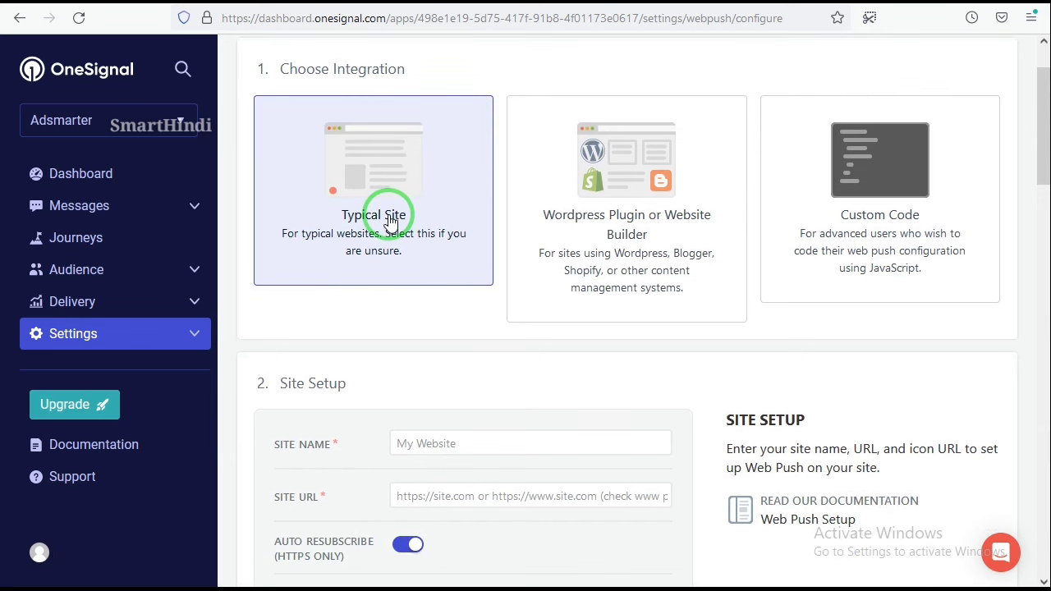
{"action": "left_click", "coordinate": [633, 228]}
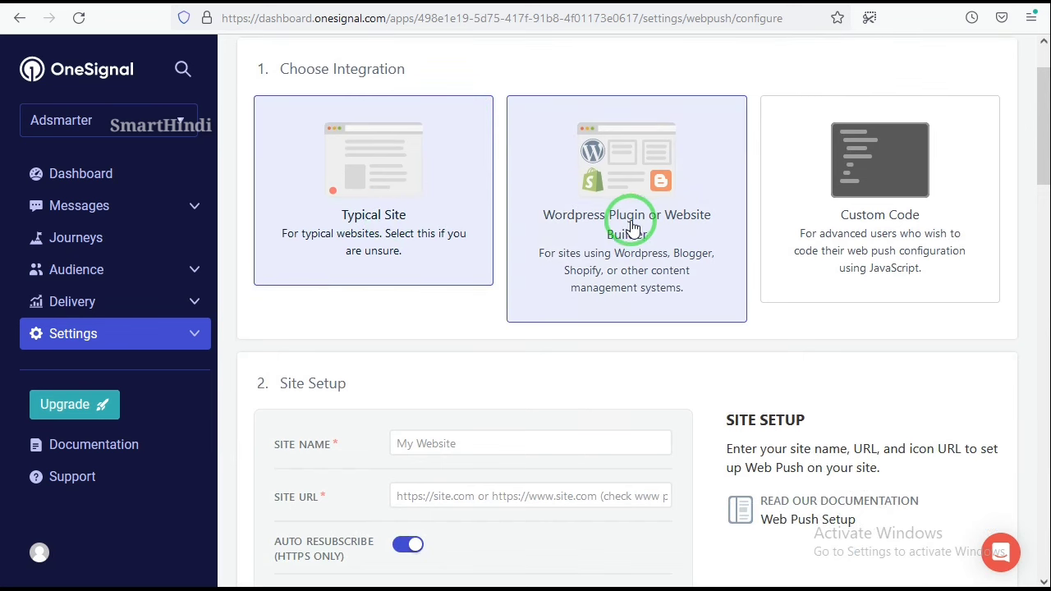
{"action": "left_click", "coordinate": [882, 212]}
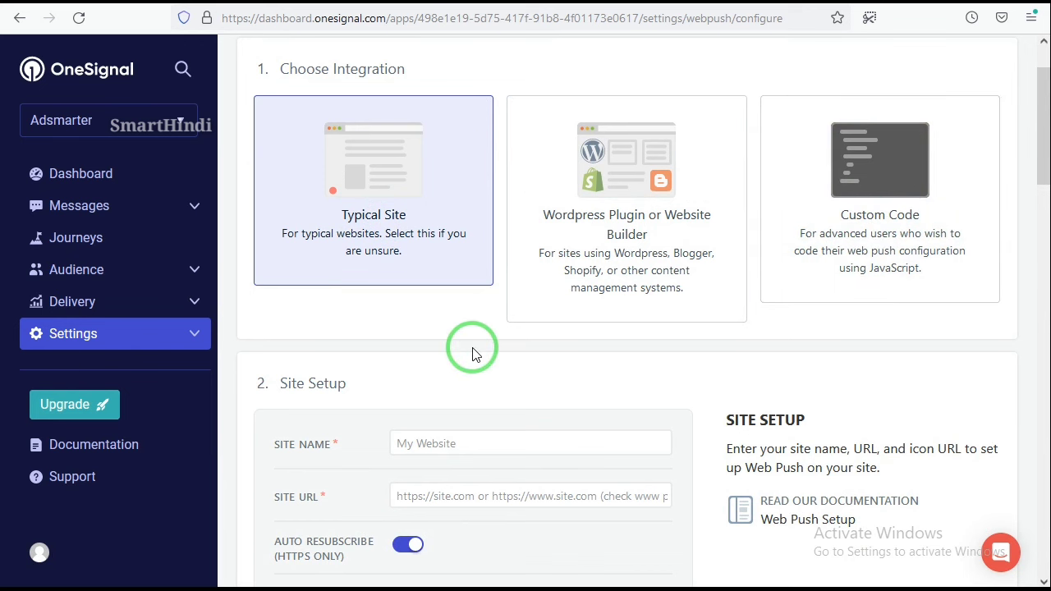
{"action": "scroll", "coordinate": [472, 353], "scroll_direction": "down", "scroll_amount": 3}
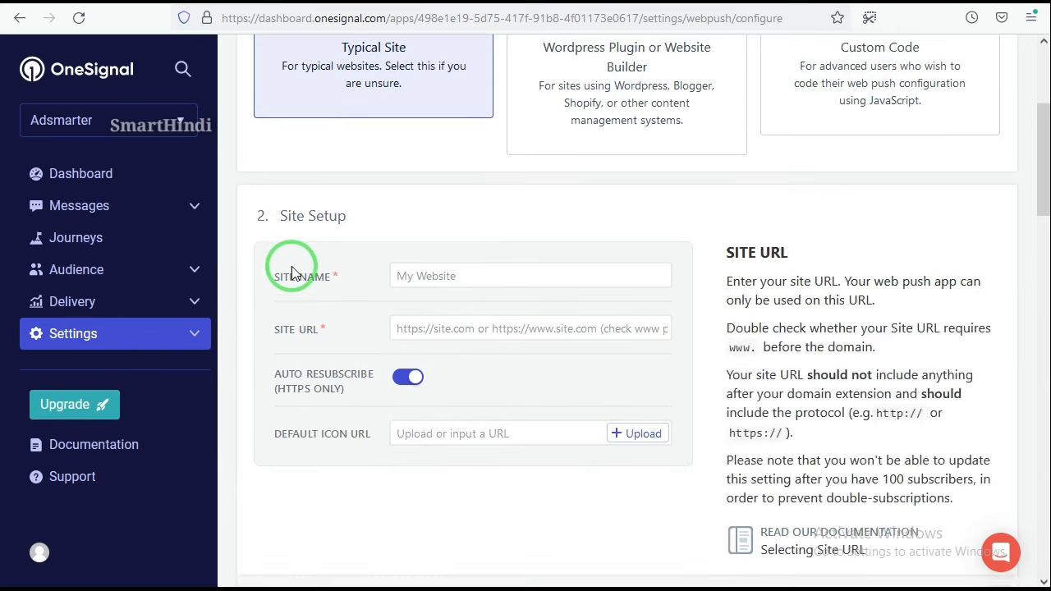
{"action": "scroll", "coordinate": [459, 418], "scroll_direction": "down", "scroll_amount": 2}
{"action": "scroll", "coordinate": [485, 369], "scroll_direction": "up", "scroll_amount": 5}
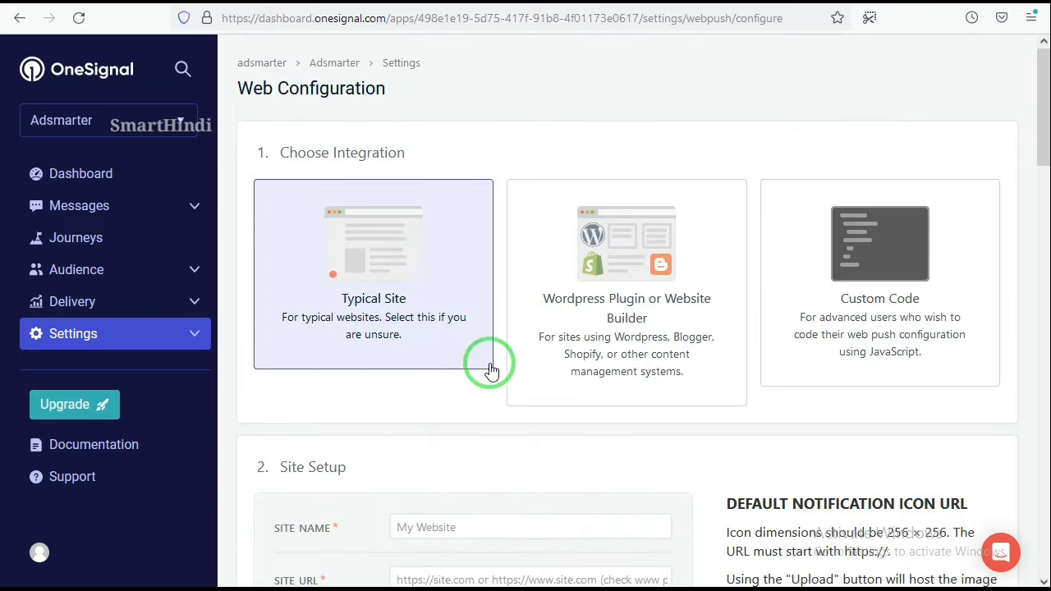
View the CMS choices under Wordpress Plugin or Website Builder, and set the integration to Typical Site
{"action": "left_click", "coordinate": [586, 277]}
{"action": "scroll", "coordinate": [667, 271], "scroll_direction": "down", "scroll_amount": 2}
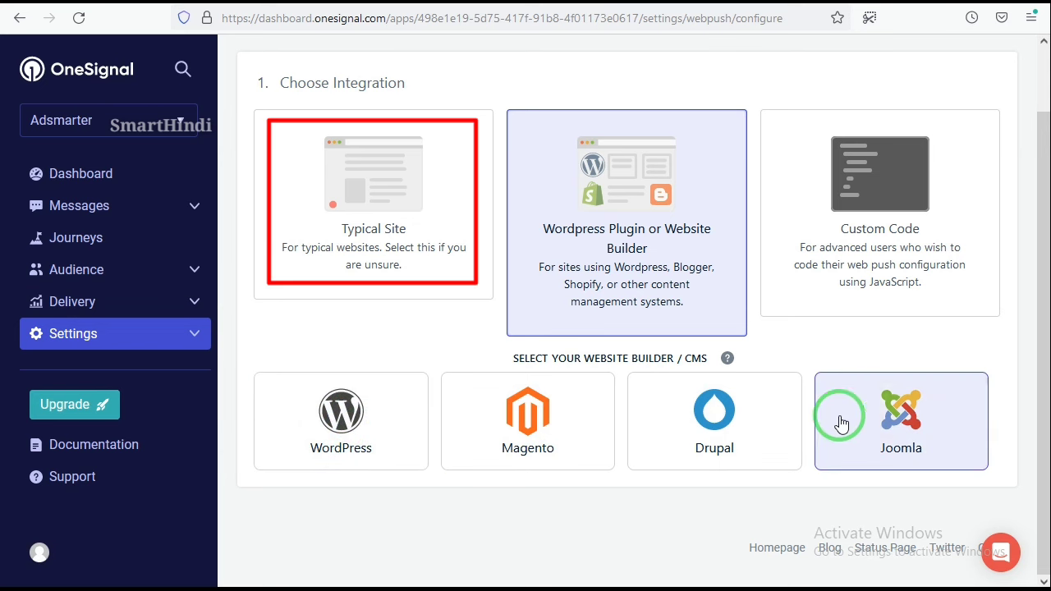
{"action": "left_click", "coordinate": [367, 292]}
{"action": "scroll", "coordinate": [381, 275], "scroll_direction": "down", "scroll_amount": 3}
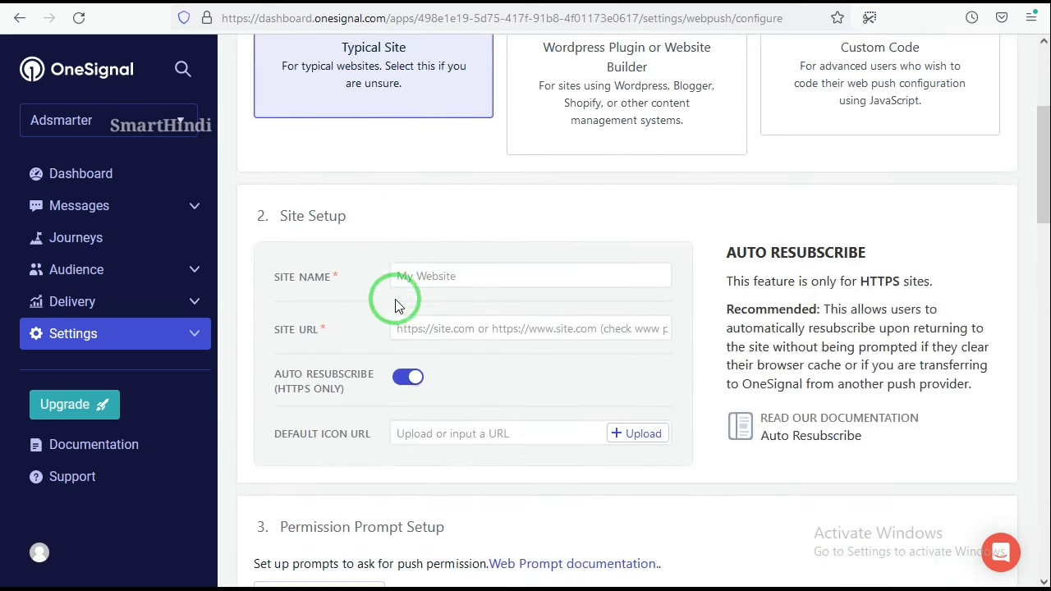
{"action": "left_click", "coordinate": [447, 278]}
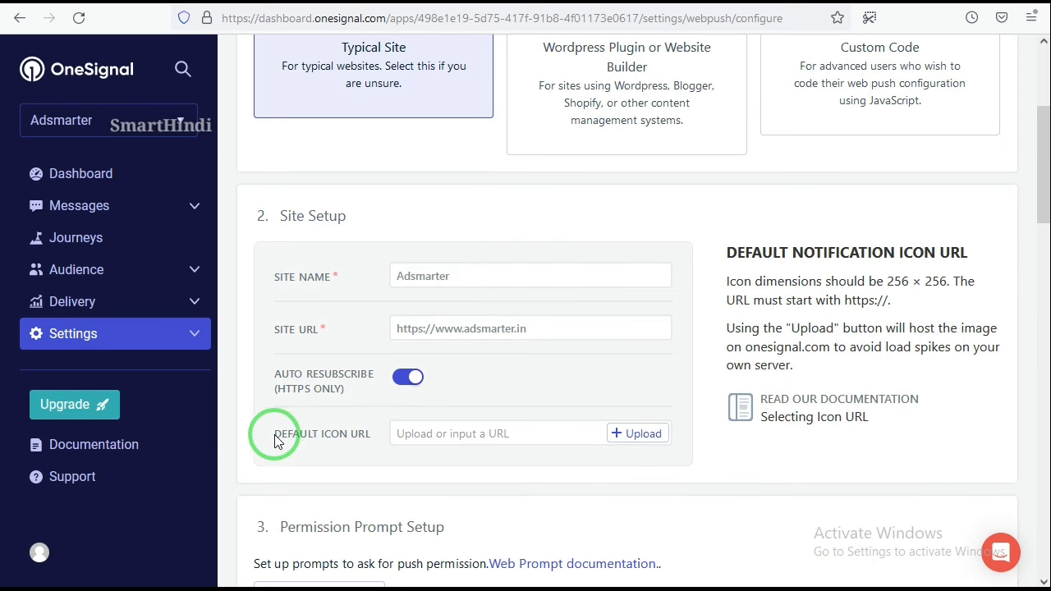
{"action": "left_click_drag", "start_coordinate": [277, 436], "coordinate": [347, 440]}
{"action": "left_click", "coordinate": [413, 434]}
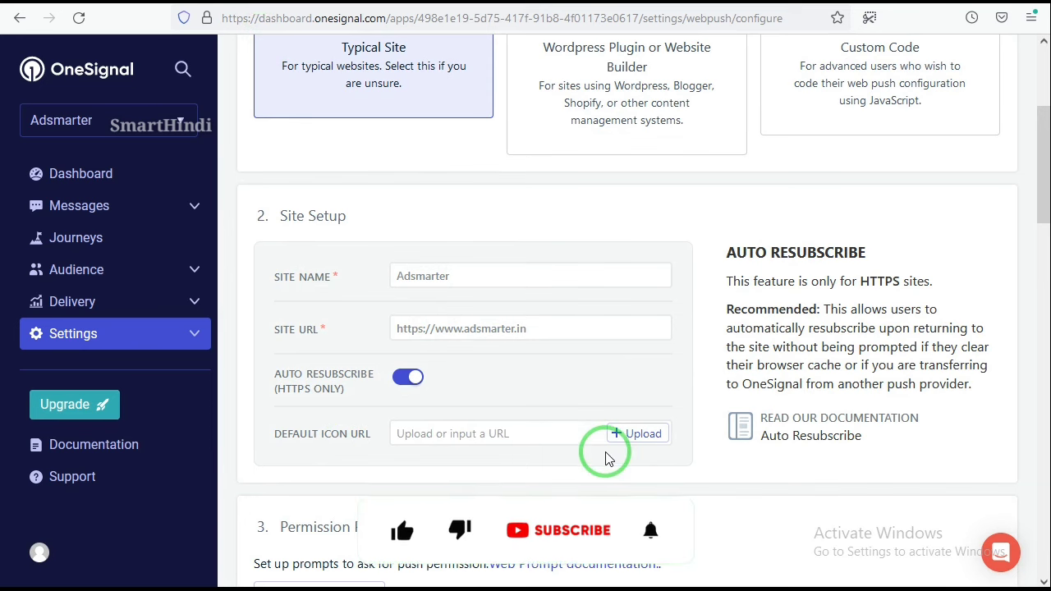
{"action": "left_click", "coordinate": [643, 435]}
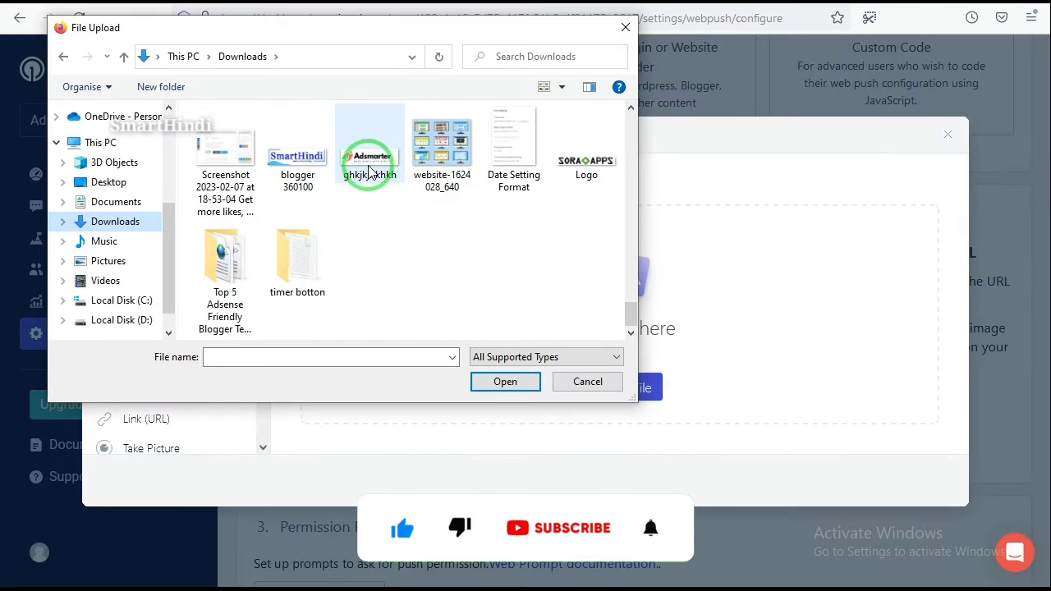
{"action": "left_click", "coordinate": [368, 160]}
{"action": "left_click", "coordinate": [511, 383]}
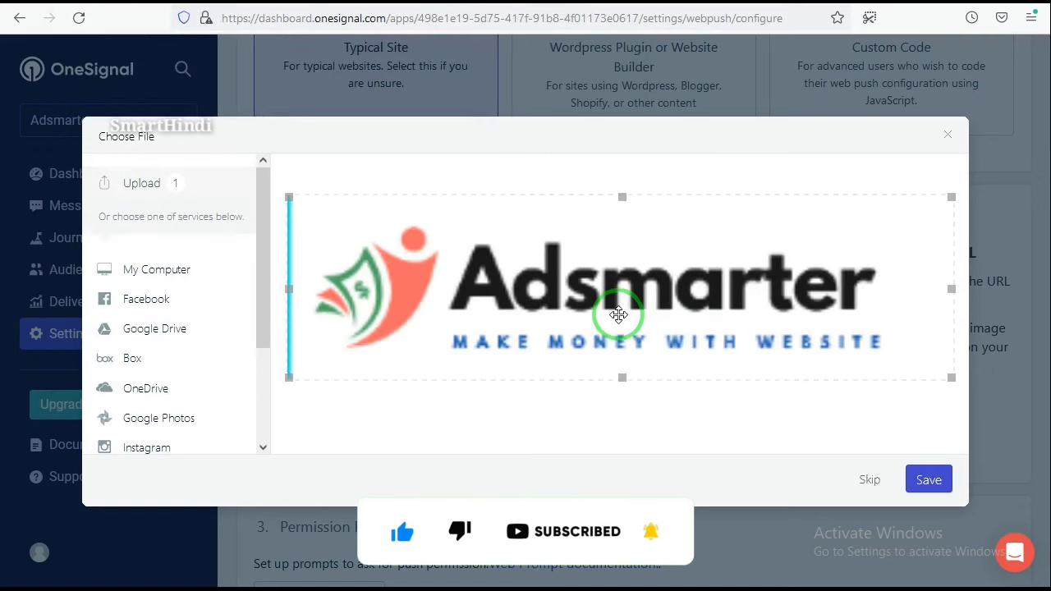
{"action": "left_click", "coordinate": [928, 483]}
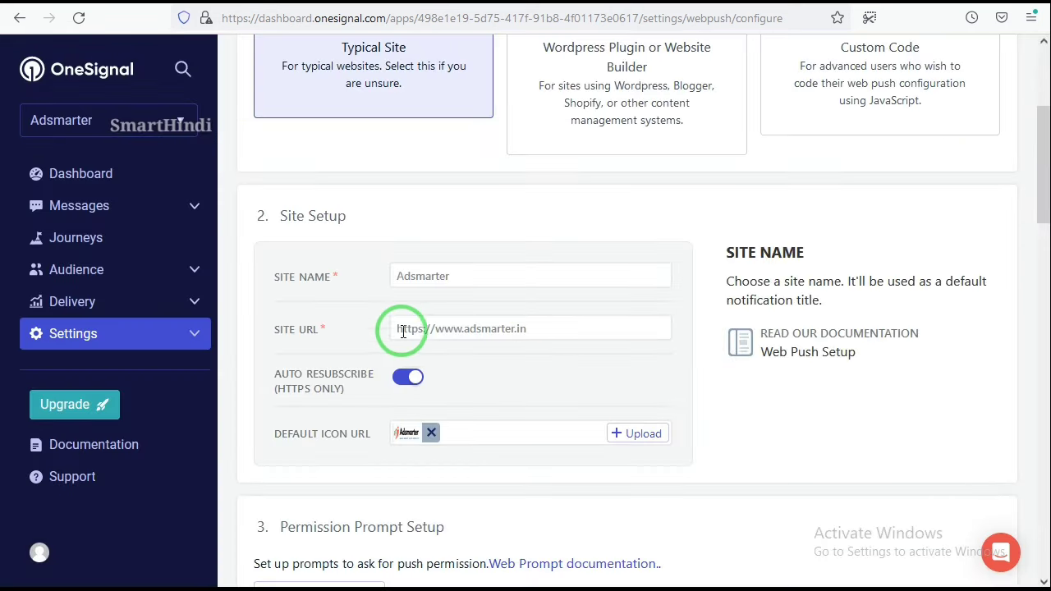
{"action": "mouse_move", "coordinate": [419, 441]}
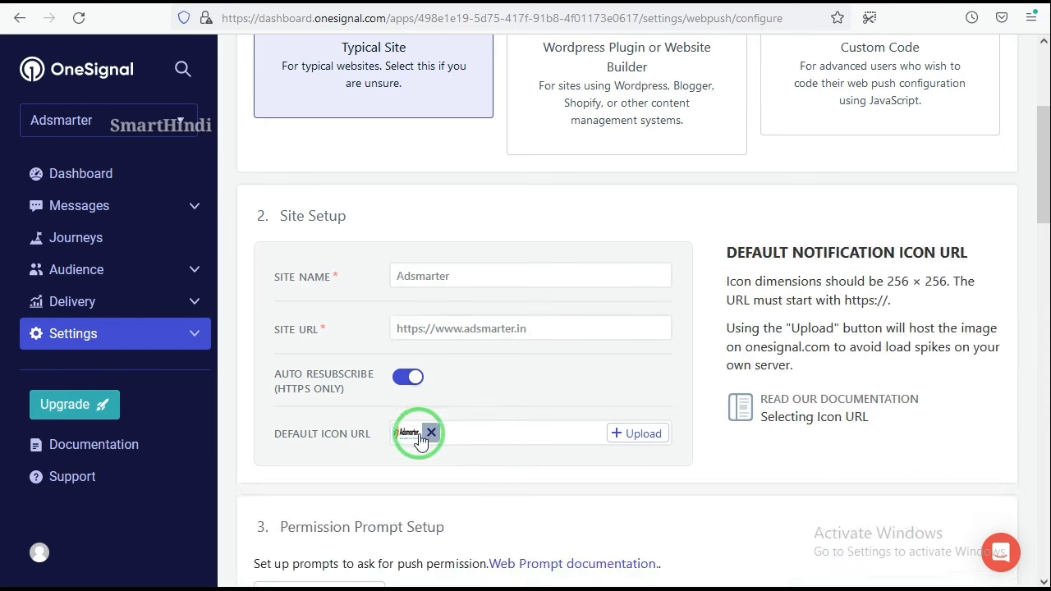
Open the existing Push Slide Prompt for editing and enable customization of its slide prompt text
{"action": "scroll", "coordinate": [680, 345], "scroll_direction": "down", "scroll_amount": 3}
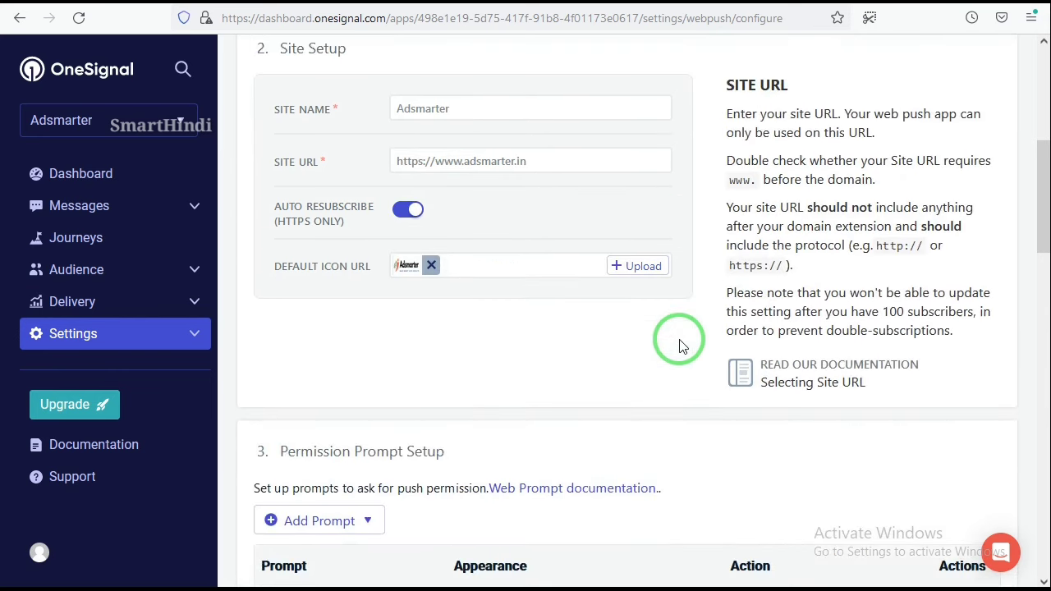
{"action": "scroll", "coordinate": [638, 352], "scroll_direction": "down", "scroll_amount": 3}
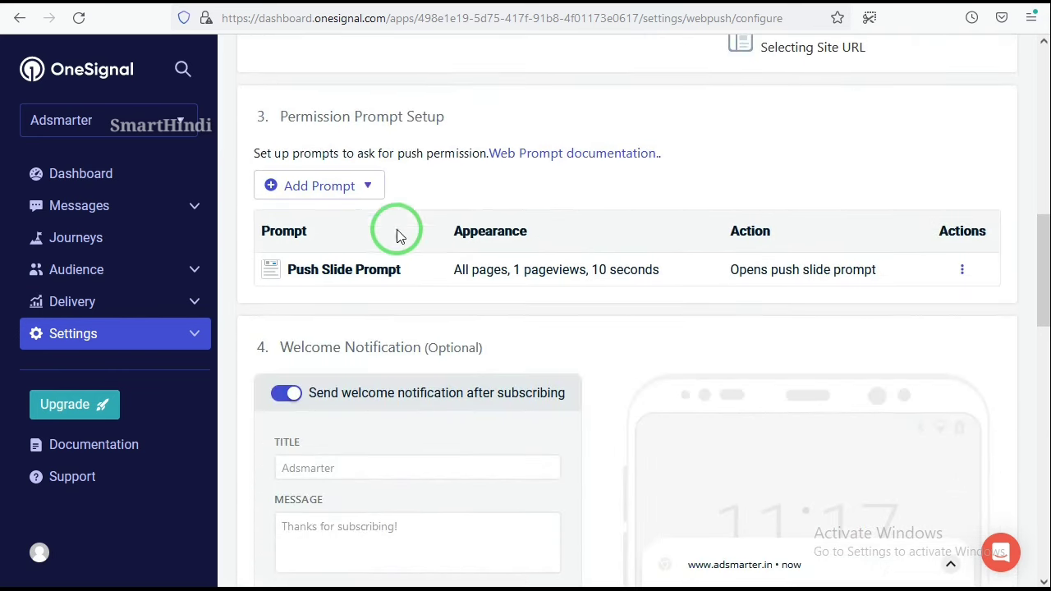
{"action": "scroll", "coordinate": [491, 185], "scroll_direction": "up", "scroll_amount": 1}
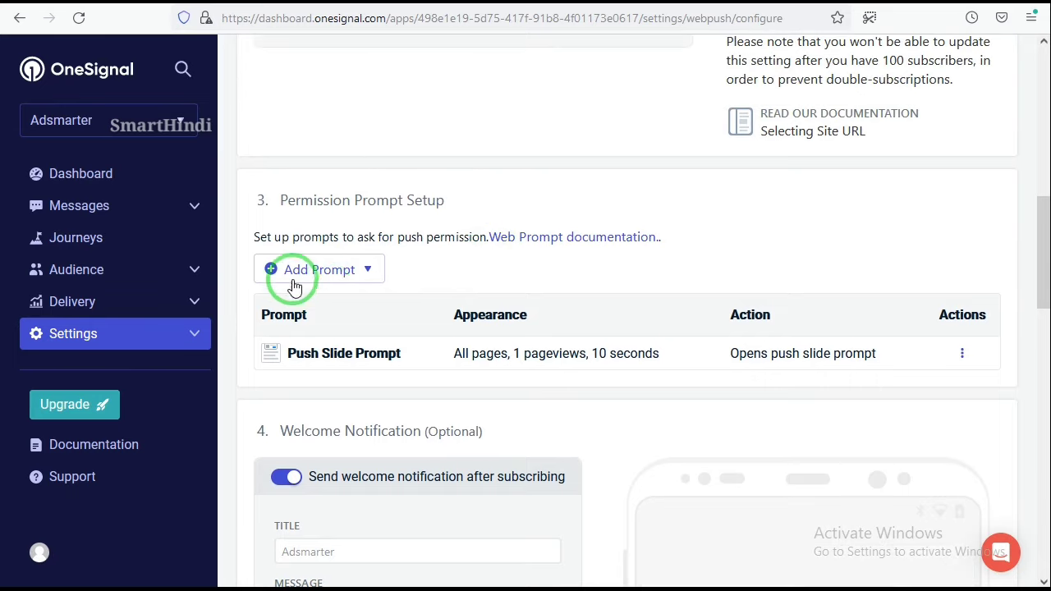
{"action": "key", "text": "ctrl+minus"}
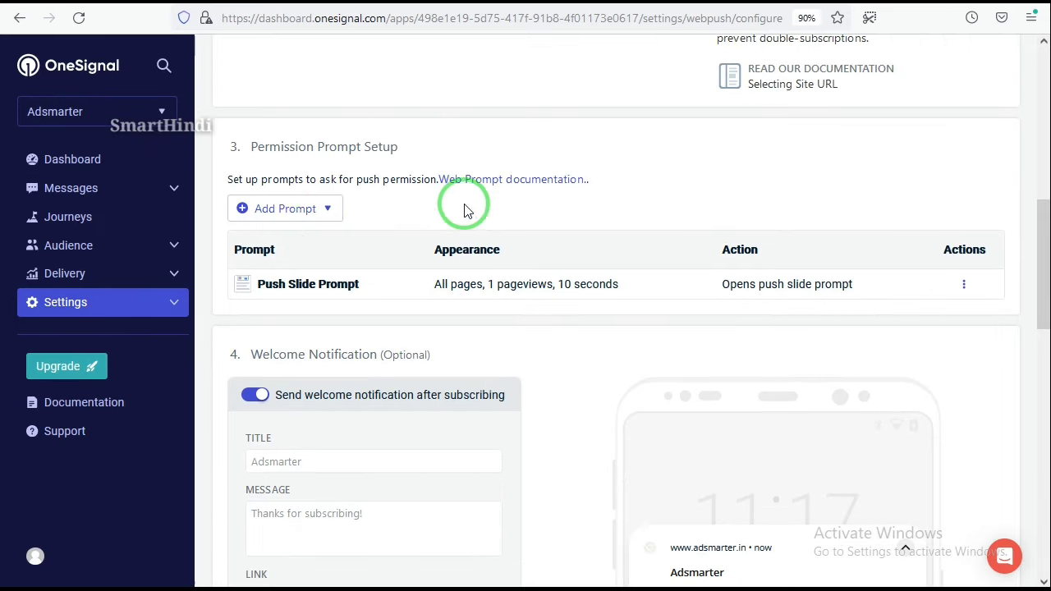
{"action": "scroll", "coordinate": [599, 433], "scroll_direction": "up", "scroll_amount": 2}
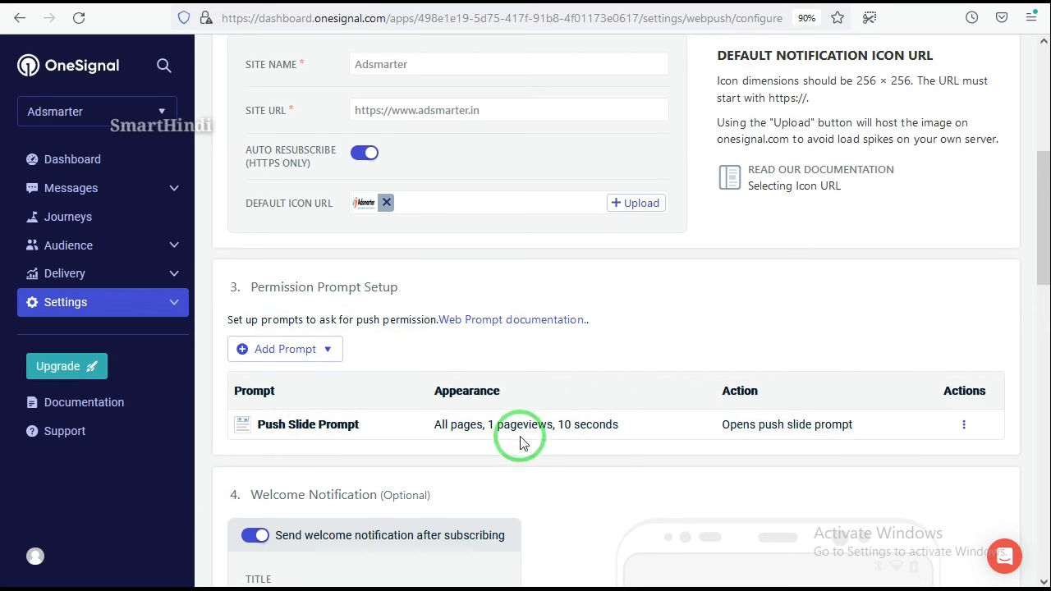
{"action": "left_click", "coordinate": [363, 427]}
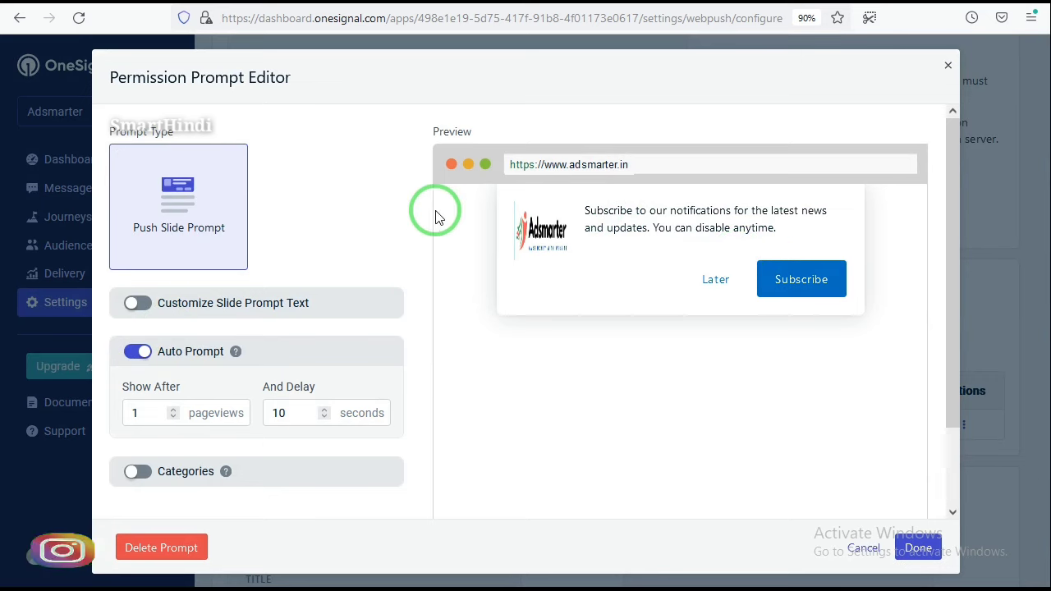
{"action": "scroll", "coordinate": [370, 284], "scroll_direction": "down", "scroll_amount": 2}
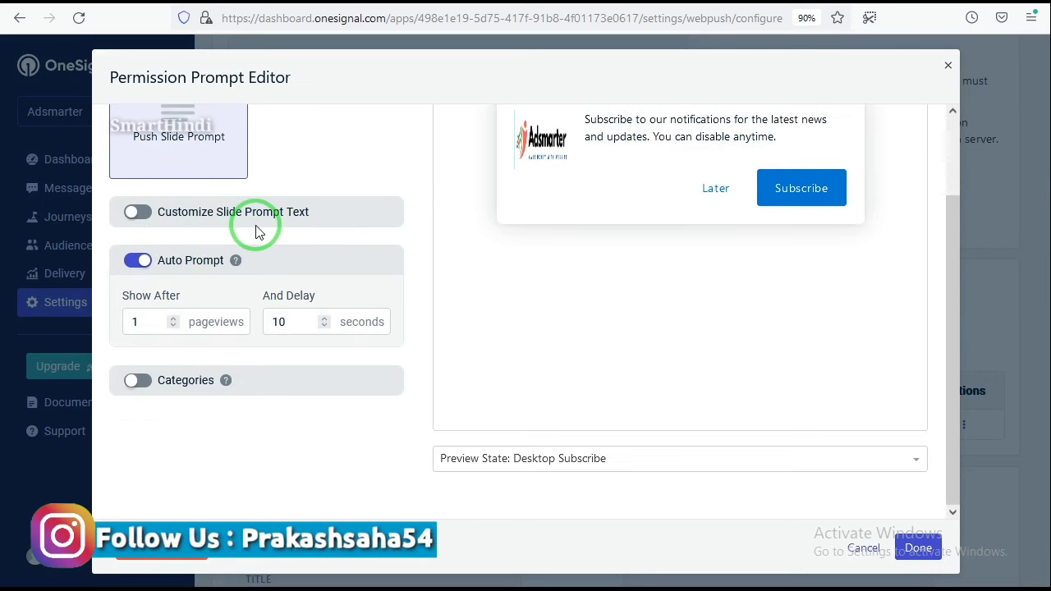
{"action": "scroll", "coordinate": [258, 227], "scroll_direction": "up", "scroll_amount": 2}
{"action": "left_click", "coordinate": [138, 303]}
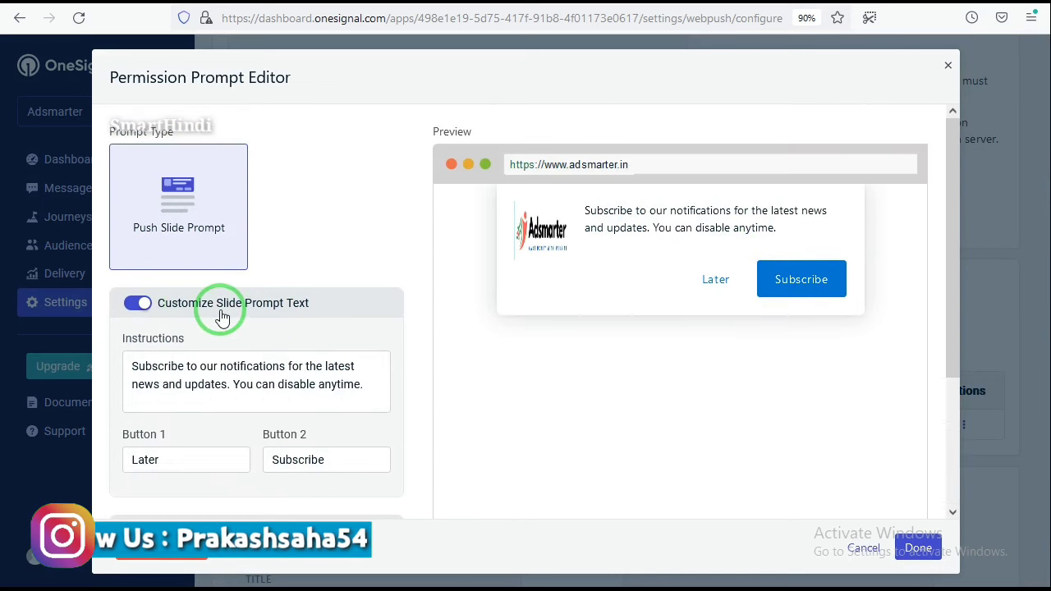
Shorten the prompt instructions to "Subscribe to our notifications for the latest news and updates."
{"action": "left_click_drag", "start_coordinate": [125, 367], "coordinate": [363, 381]}
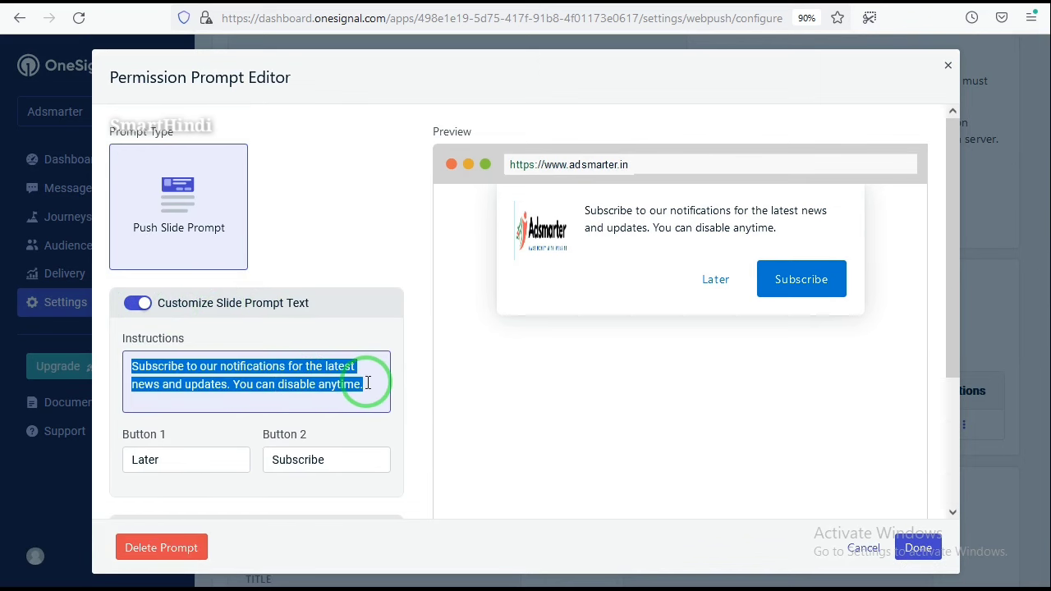
{"action": "left_click", "coordinate": [300, 381]}
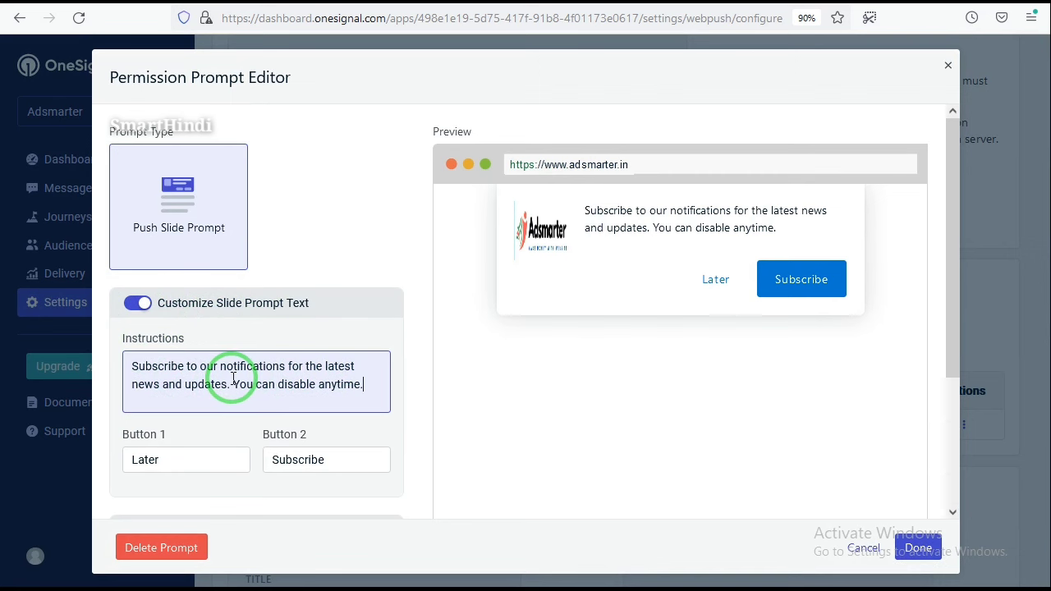
{"action": "left_click_drag", "start_coordinate": [364, 387], "coordinate": [263, 396]}
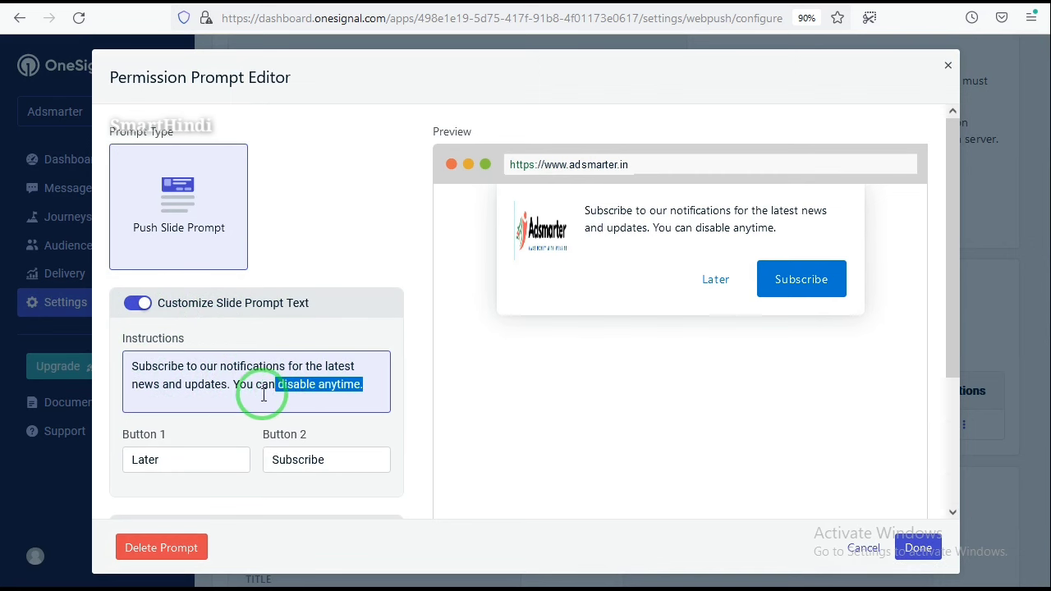
{"action": "key", "text": "BackSpace"}
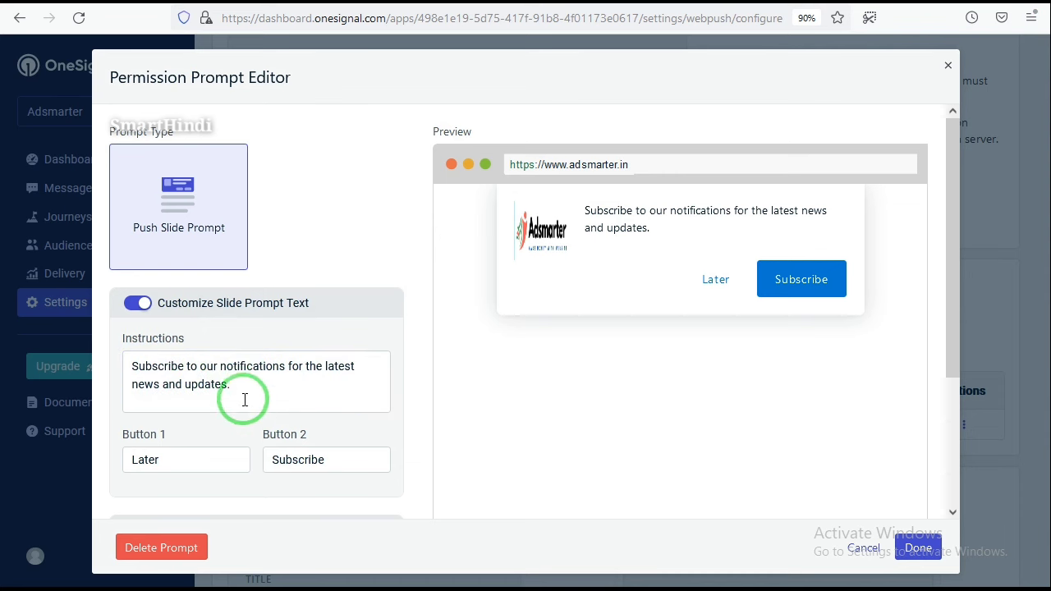
{"action": "left_click_drag", "start_coordinate": [244, 399], "coordinate": [145, 387]}
{"action": "triple_click", "coordinate": [222, 380]}
{"action": "left_click", "coordinate": [286, 384]}
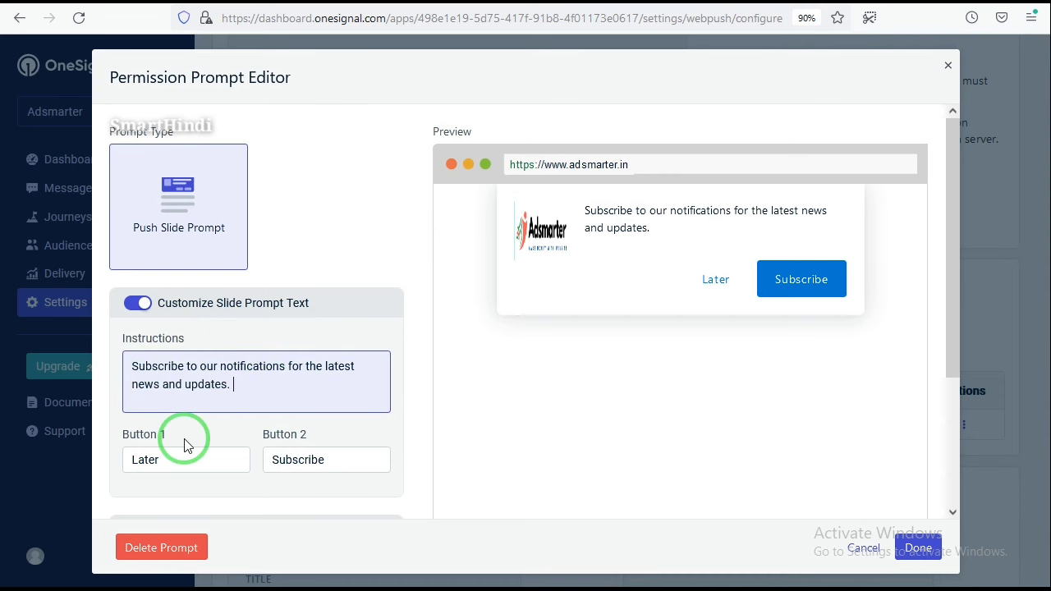
Set the slide prompt's button labels to Later for Button 1 and Subscribe Free for Button 2
{"action": "left_click", "coordinate": [162, 461]}
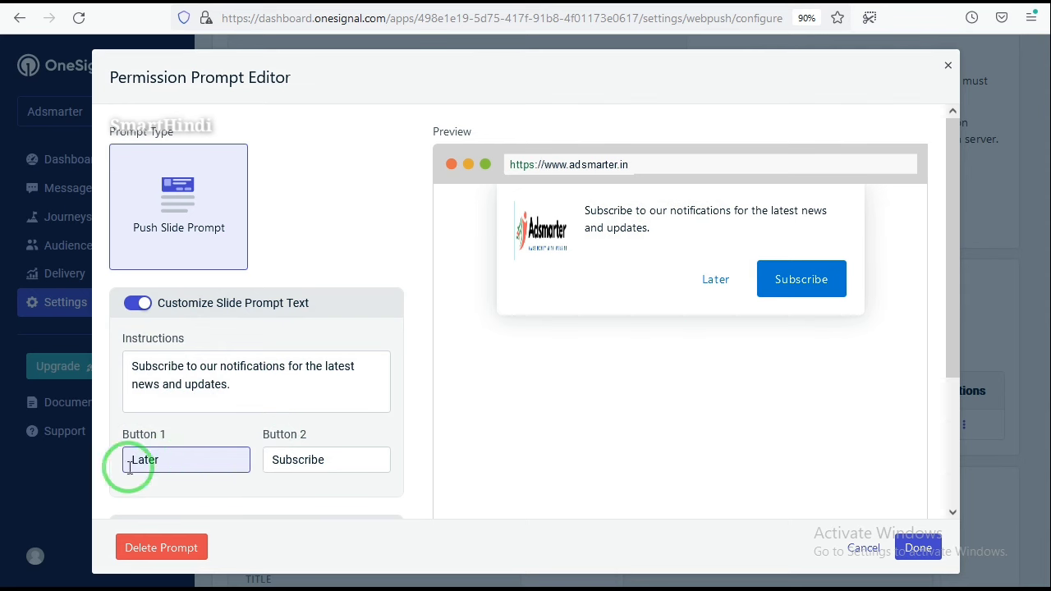
{"action": "left_click_drag", "start_coordinate": [116, 463], "coordinate": [179, 462]}
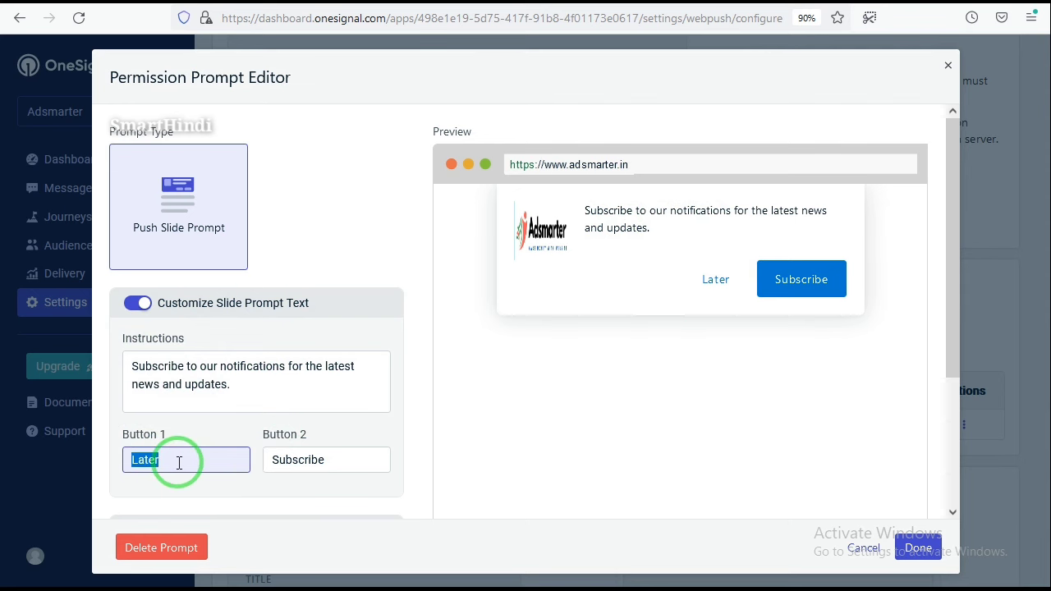
{"action": "key", "text": "BackSpace"}
{"action": "type", "text": "Not N"}
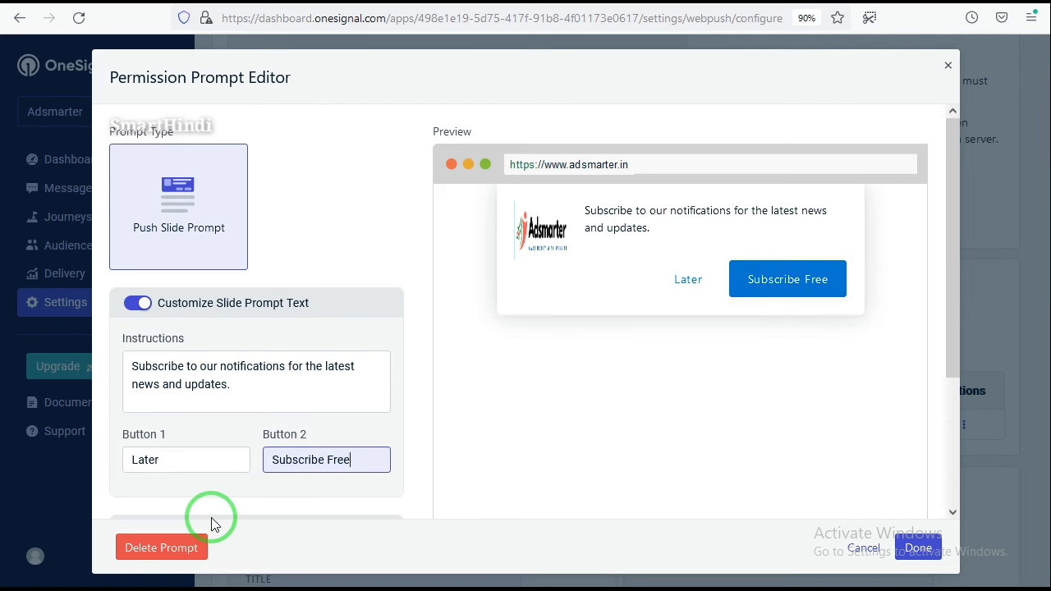
Preview the slide prompt in the Mobile Subscribe state and switch the preview back to Desktop Subscribe
{"action": "scroll", "coordinate": [251, 361], "scroll_direction": "down", "scroll_amount": 3}
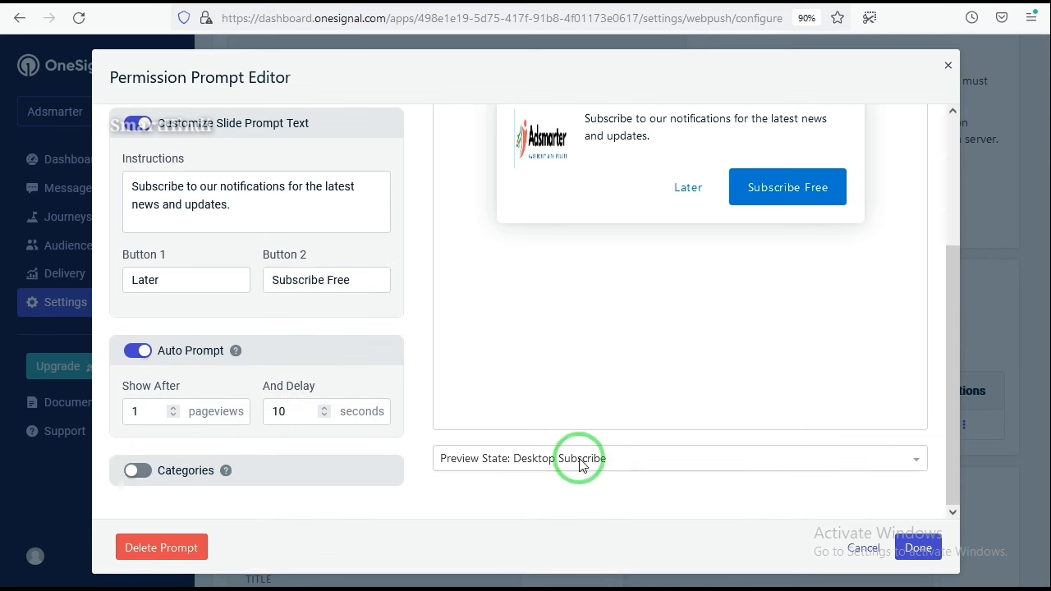
{"action": "left_click", "coordinate": [641, 464]}
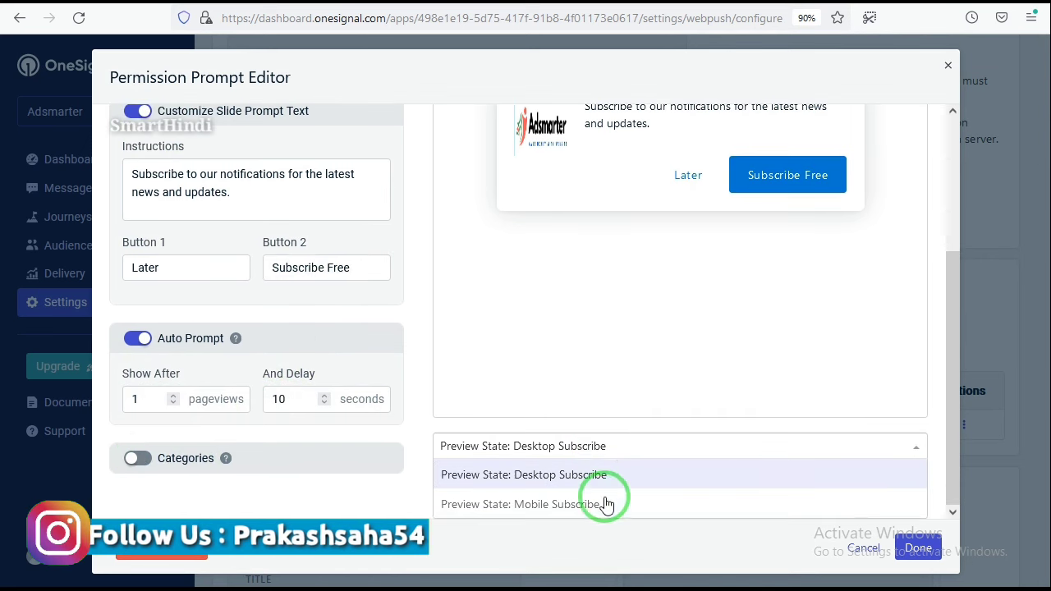
{"action": "left_click", "coordinate": [604, 501]}
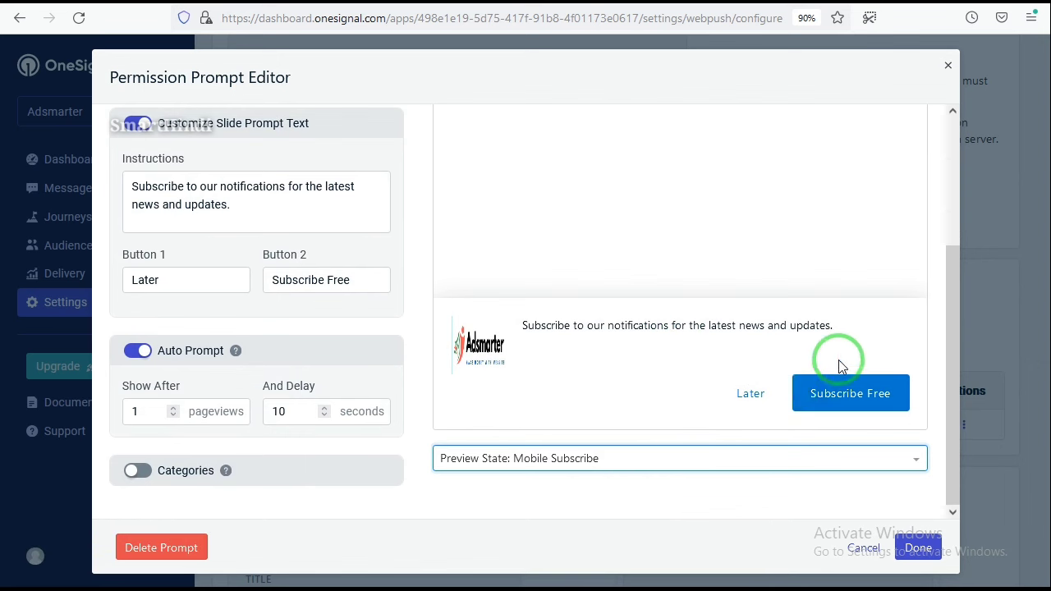
{"action": "left_click", "coordinate": [612, 462]}
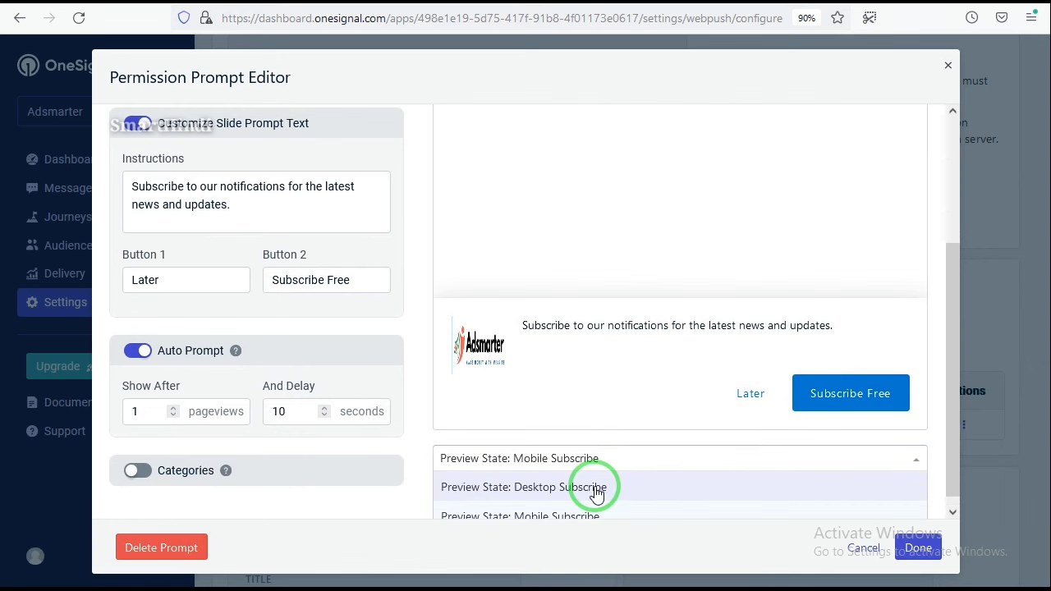
{"action": "left_click", "coordinate": [598, 487]}
Review the slide prompt's text and Auto Prompt settings, and apply the changes to the permission prompt
{"action": "scroll", "coordinate": [617, 340], "scroll_direction": "up", "scroll_amount": 3}
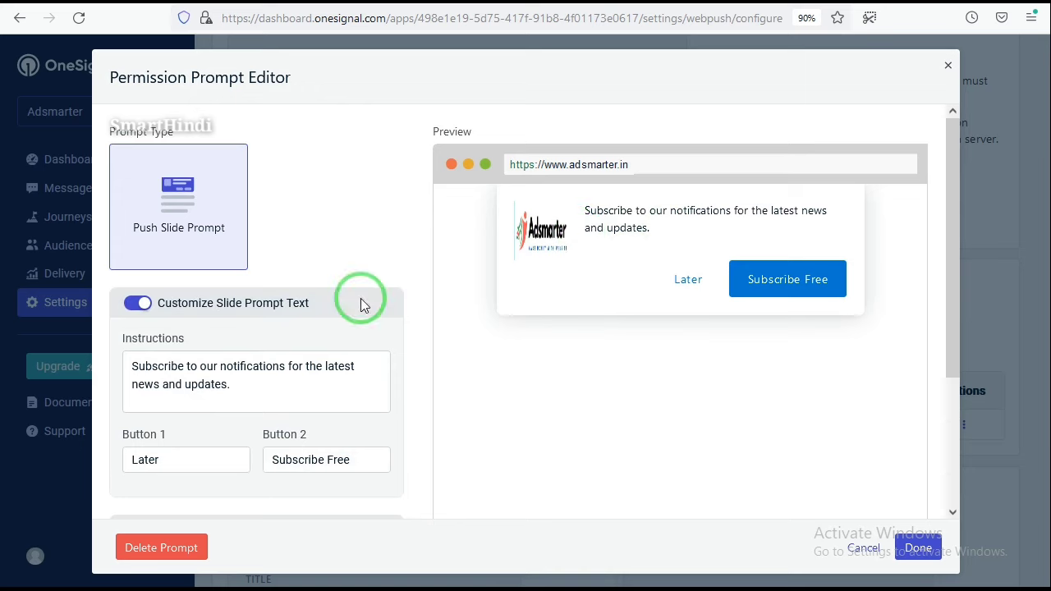
{"action": "scroll", "coordinate": [236, 330], "scroll_direction": "down", "scroll_amount": 2}
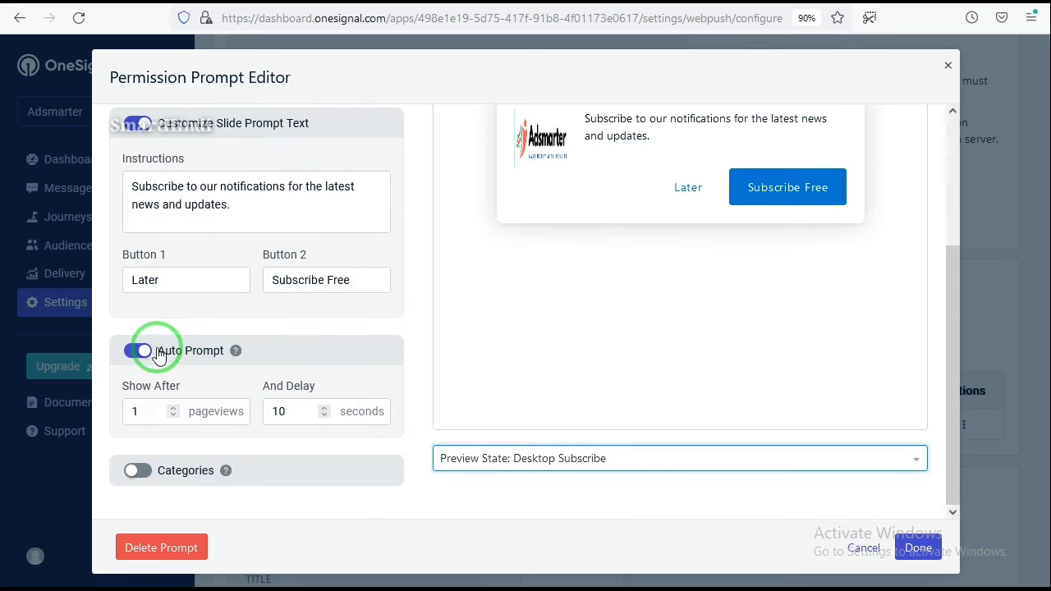
{"action": "scroll", "coordinate": [236, 416], "scroll_direction": "up", "scroll_amount": 3}
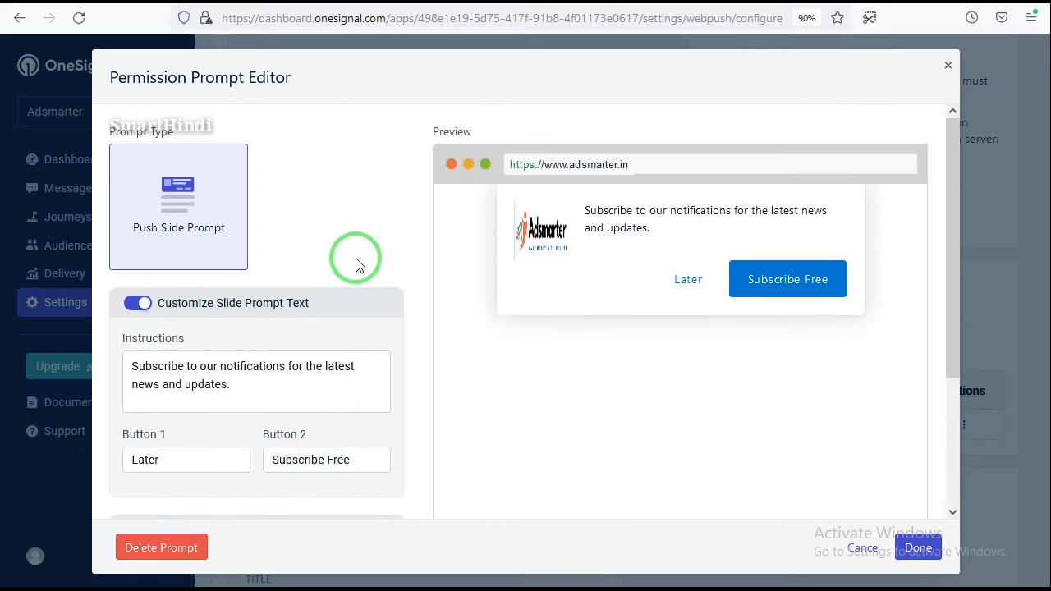
{"action": "left_click", "coordinate": [920, 550]}
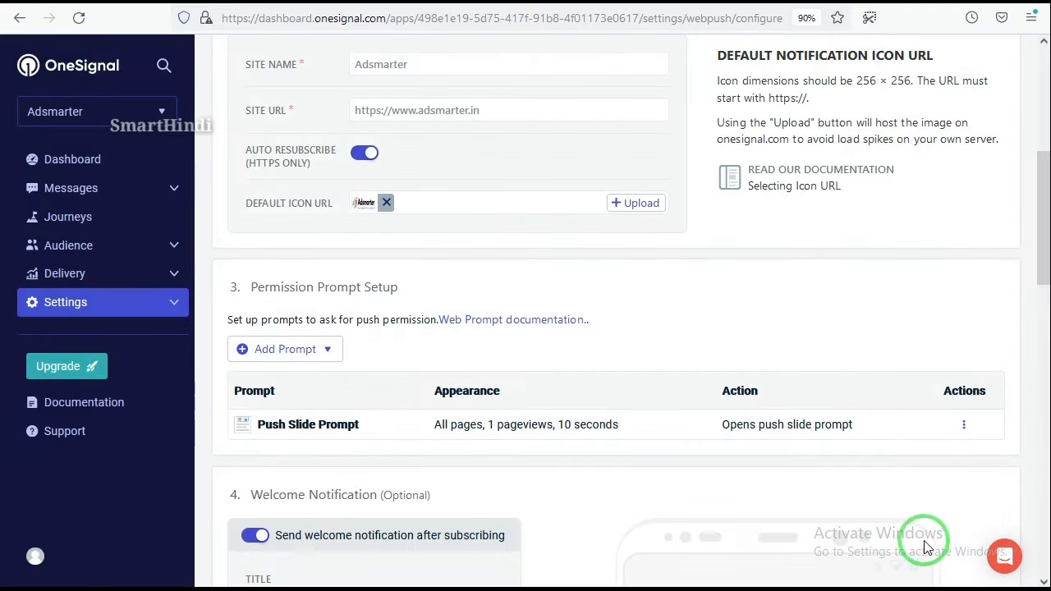
Examine the title, message and link options of the Welcome Notification and the Advanced Push Settings
{"action": "scroll", "coordinate": [591, 394], "scroll_direction": "down", "scroll_amount": 2}
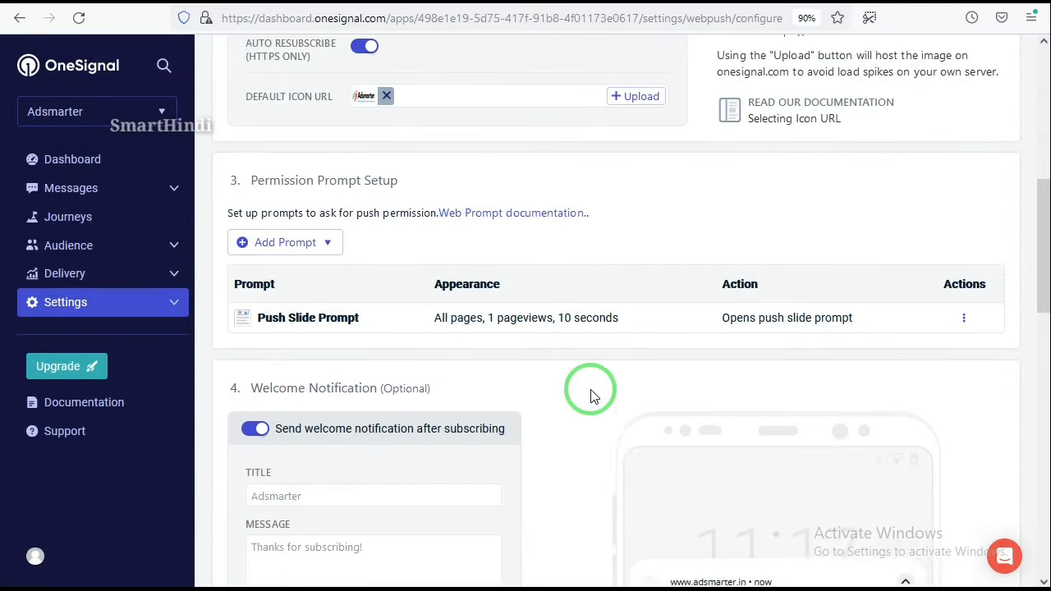
{"action": "scroll", "coordinate": [560, 404], "scroll_direction": "down", "scroll_amount": 3}
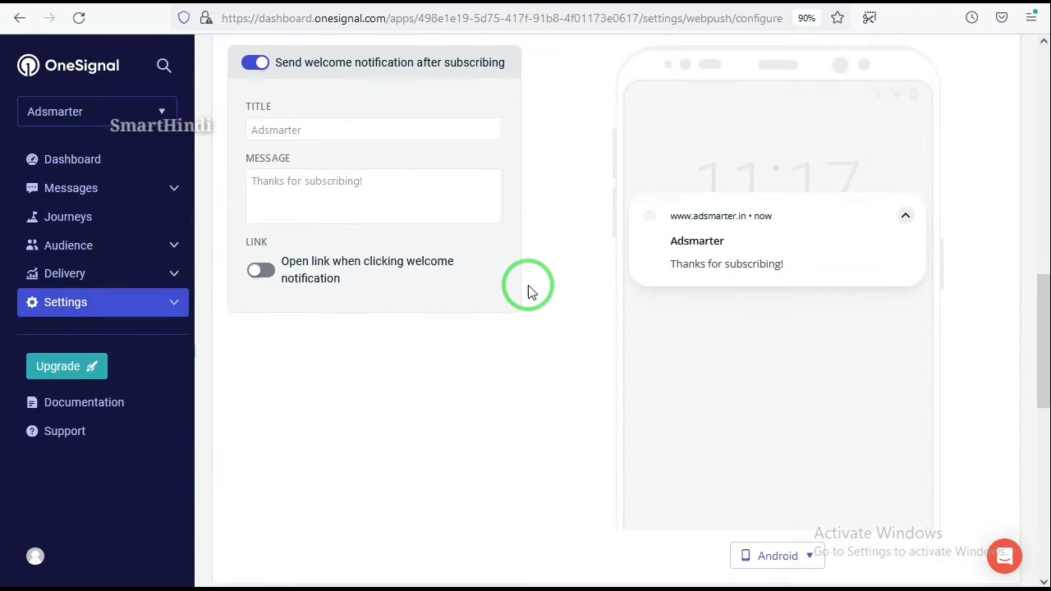
{"action": "scroll", "coordinate": [452, 317], "scroll_direction": "up", "scroll_amount": 1}
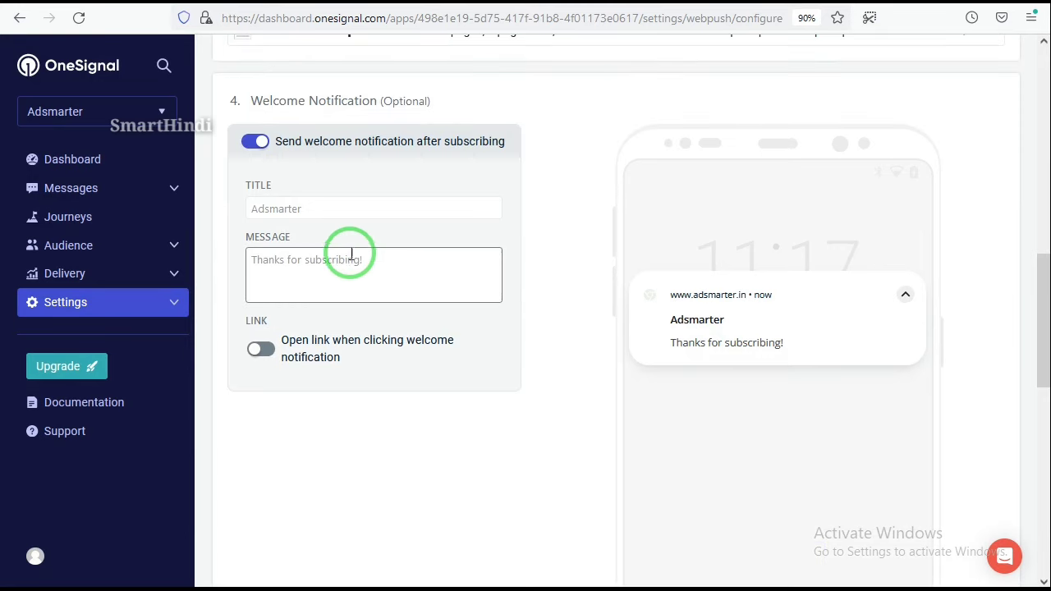
{"action": "left_click", "coordinate": [335, 208]}
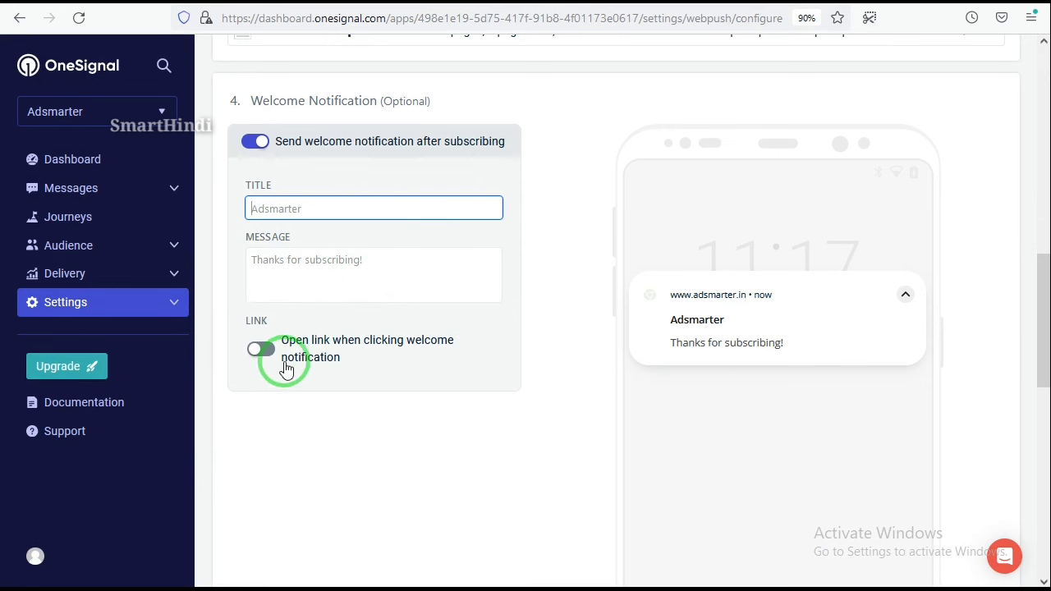
{"action": "scroll", "coordinate": [280, 363], "scroll_direction": "down", "scroll_amount": 5}
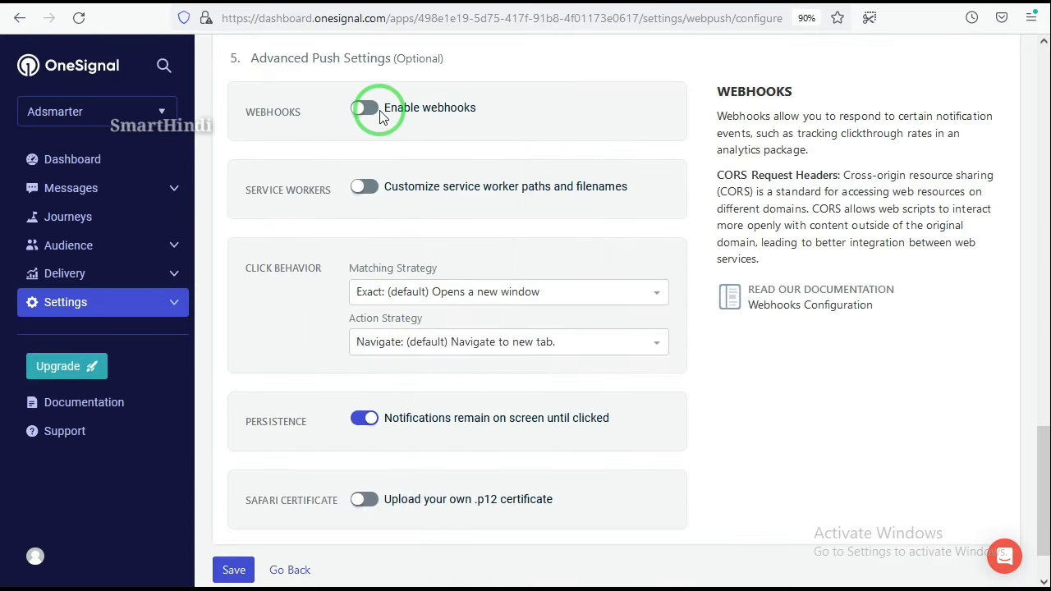
Review the webhooks, service worker and persistence options in the Advanced Push Settings, and save the web push configuration
{"action": "mouse_move", "coordinate": [254, 218]}
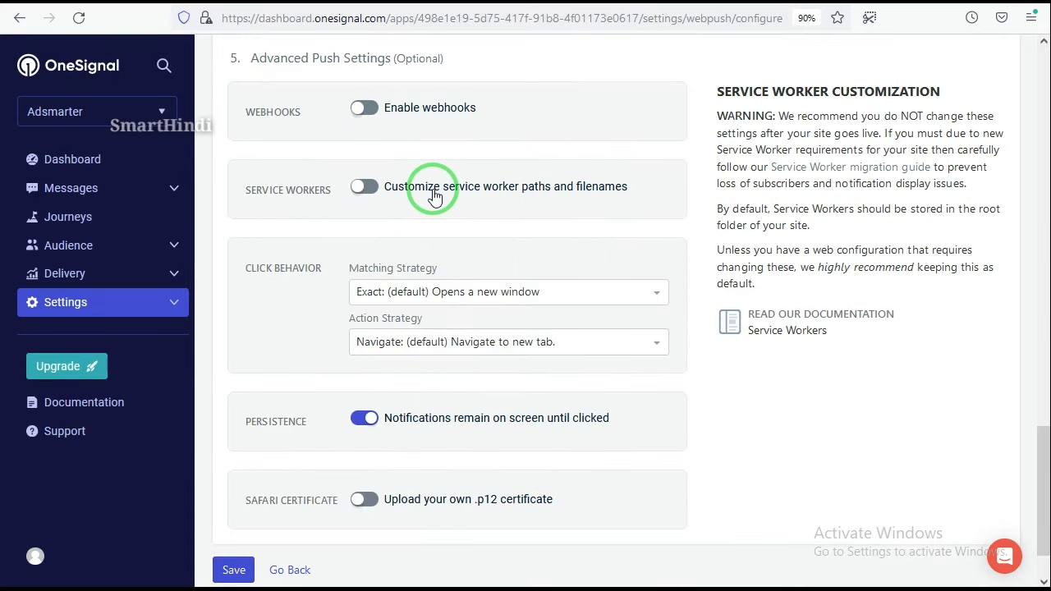
{"action": "scroll", "coordinate": [485, 230], "scroll_direction": "down", "scroll_amount": 1}
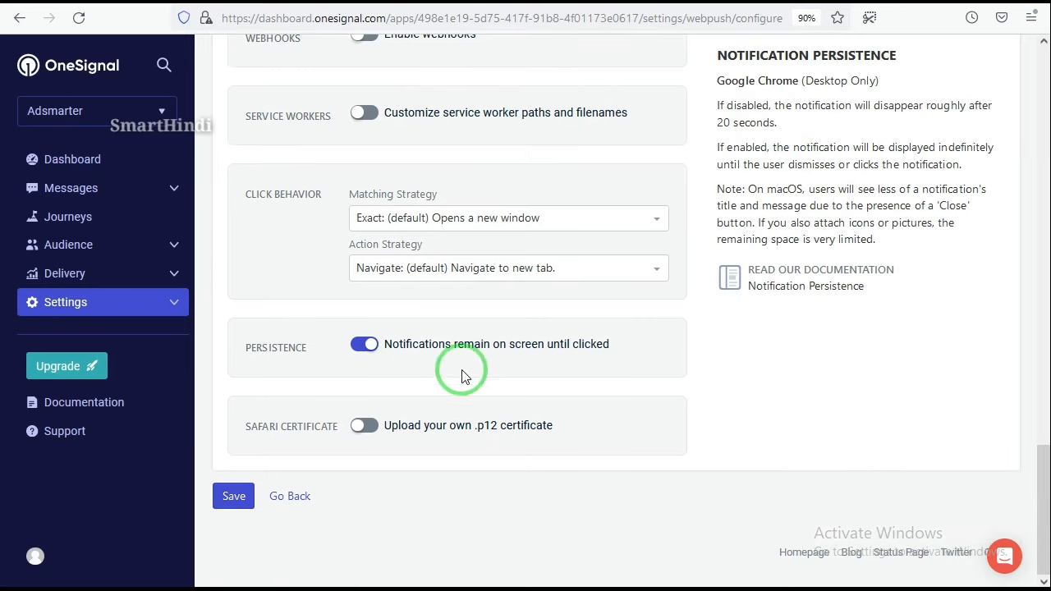
{"action": "left_click", "coordinate": [235, 496]}
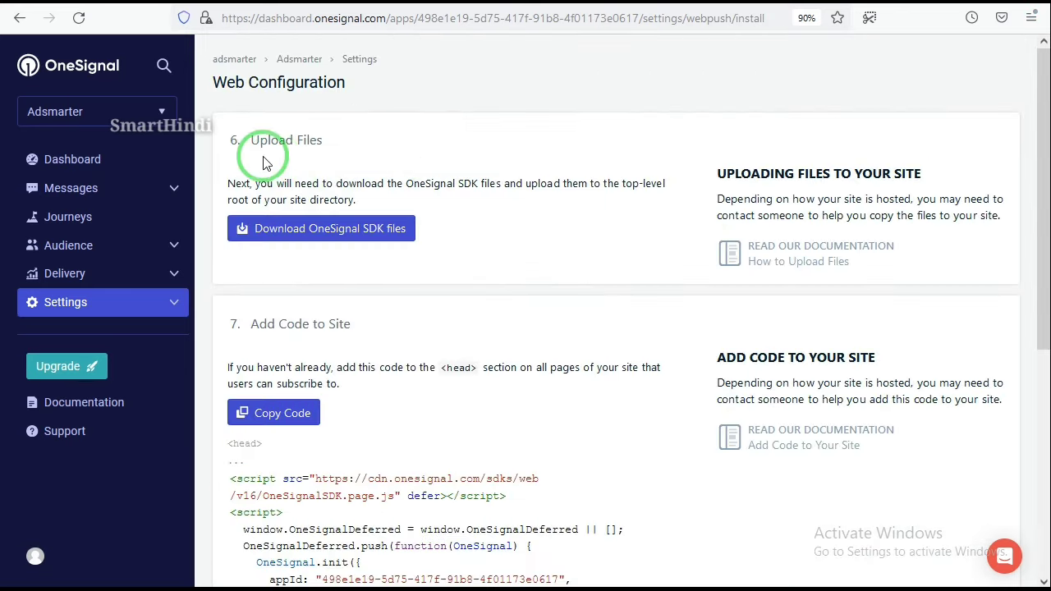
Copy the OneSignal code for the site and switch to Blogger to open the Adsmarter theme's HTML for editing
{"action": "scroll", "coordinate": [495, 194], "scroll_direction": "down", "scroll_amount": 2}
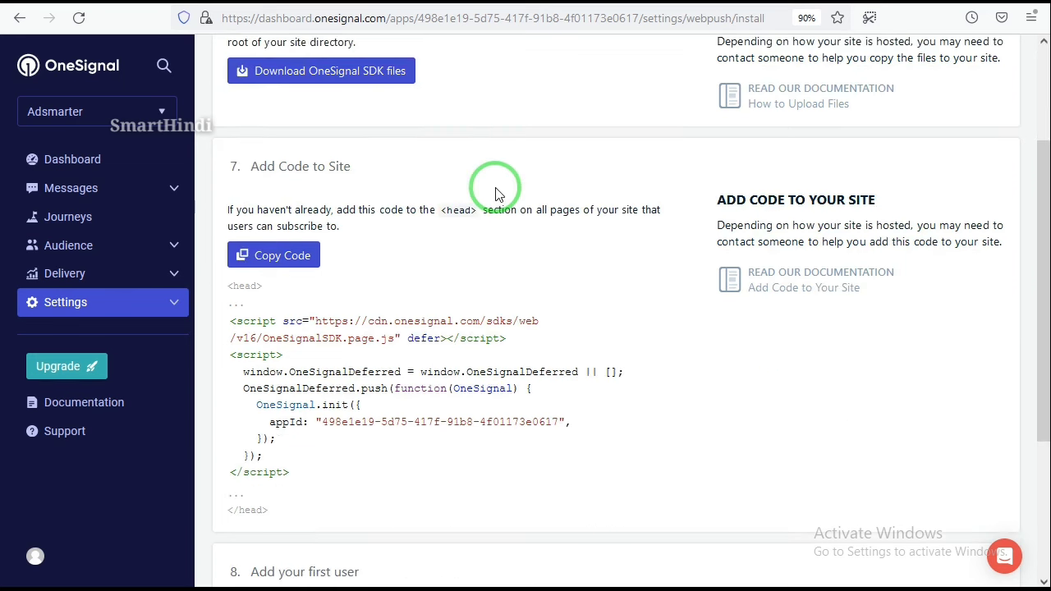
{"action": "left_click", "coordinate": [257, 271]}
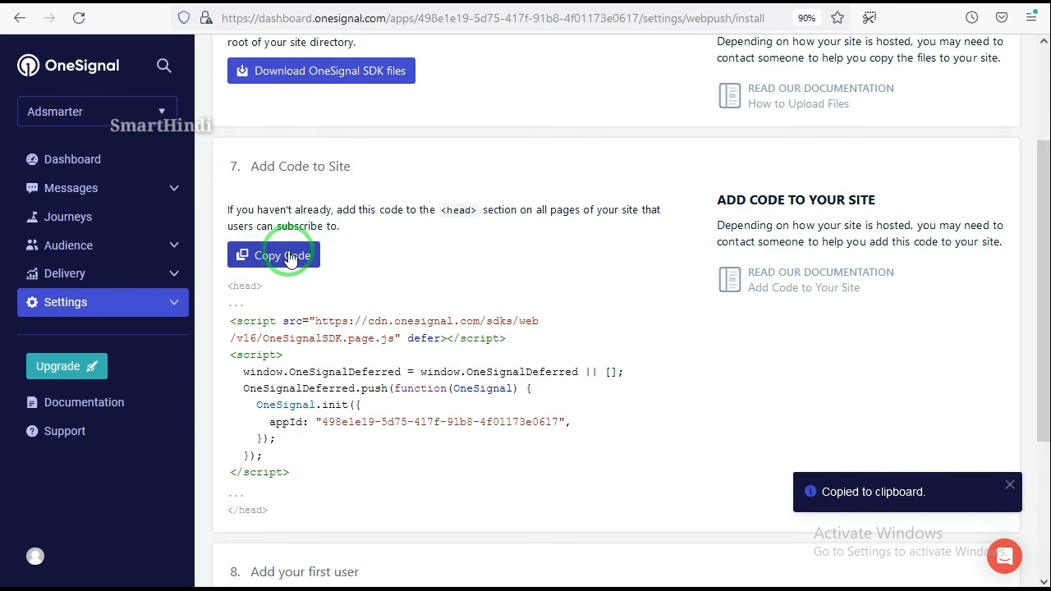
{"action": "left_click", "coordinate": [103, 4]}
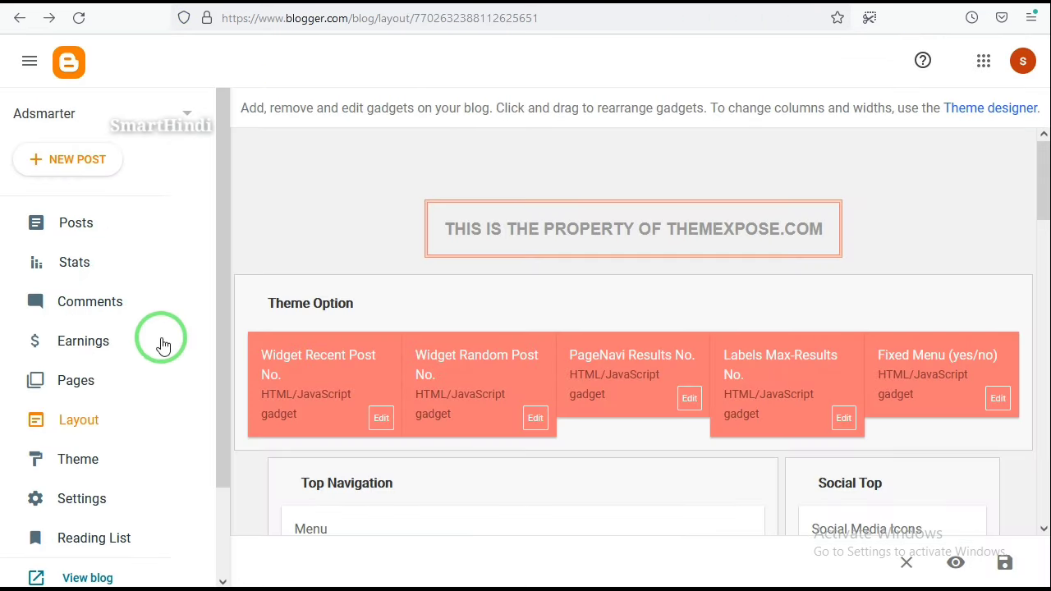
{"action": "left_click", "coordinate": [82, 458]}
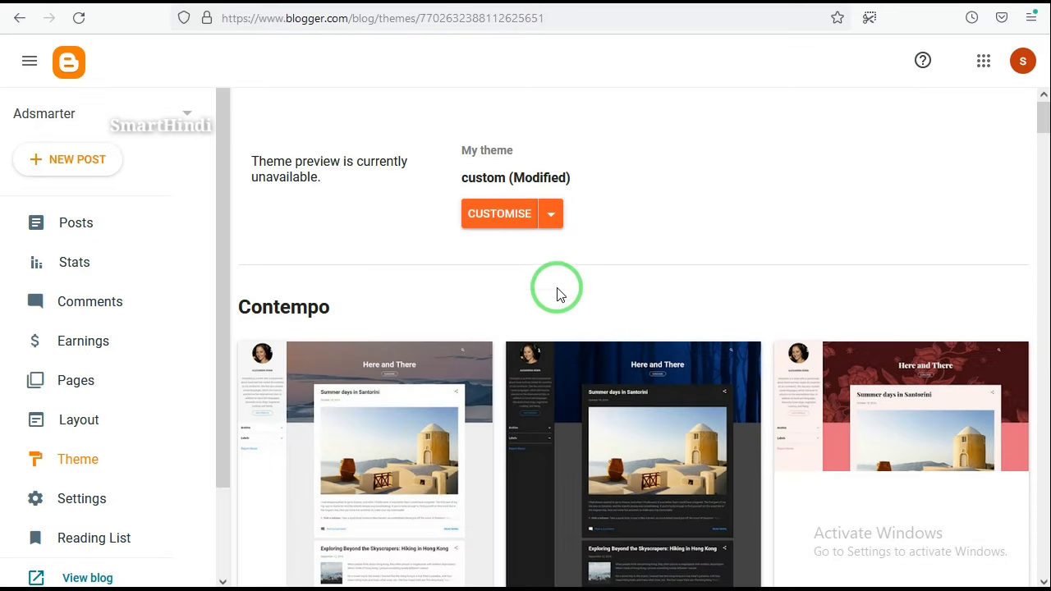
{"action": "left_click", "coordinate": [550, 222]}
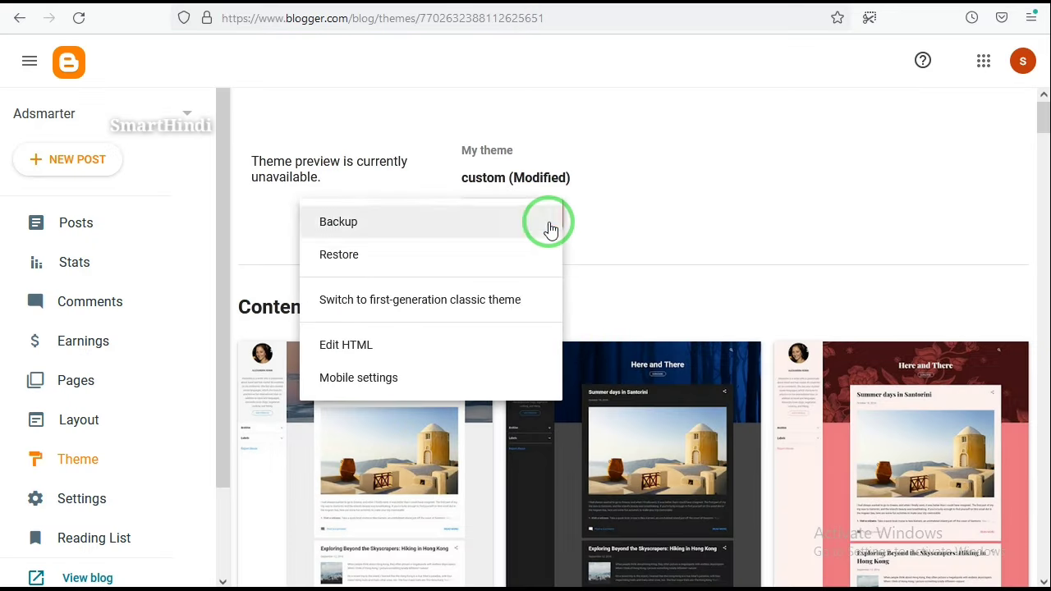
{"action": "left_click", "coordinate": [424, 347]}
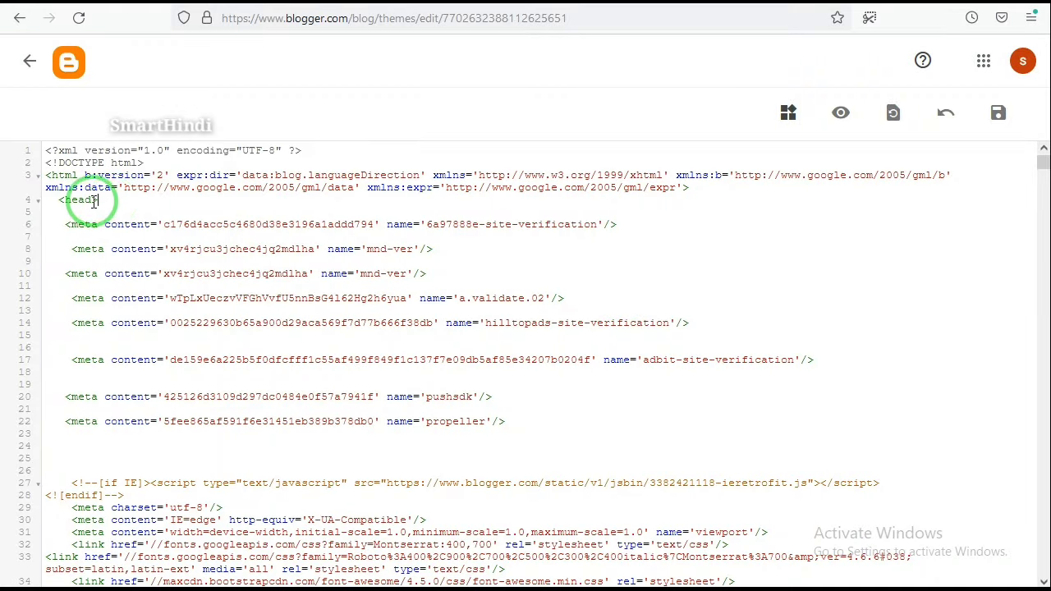
Insert the copied OneSignal script directly below the opening <head> tag of the theme's HTML and save the theme
{"action": "key", "text": "Return"}
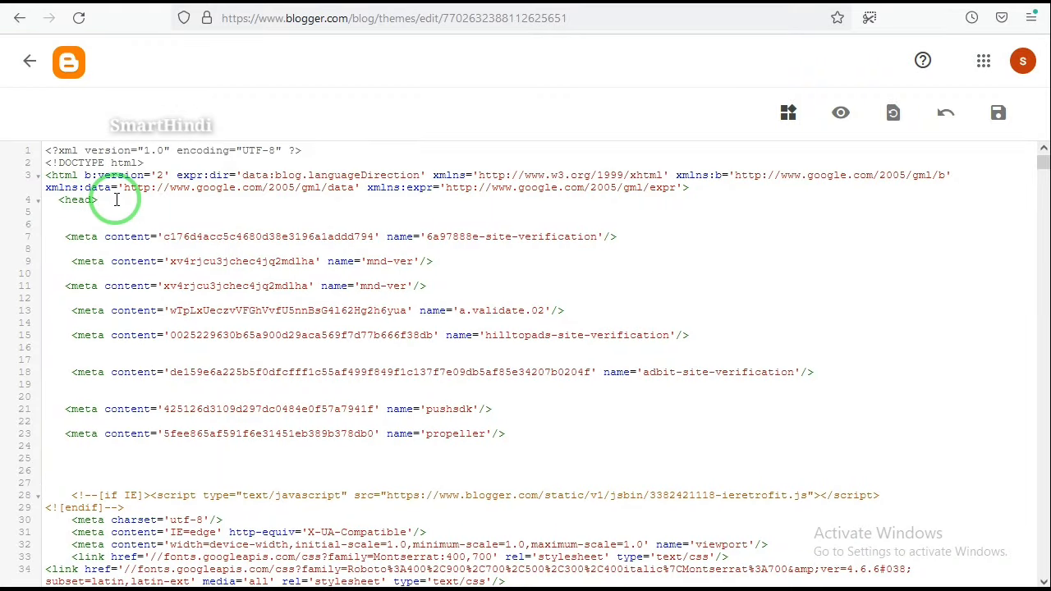
{"action": "key", "text": "Return"}
{"action": "key", "text": "ctrl+v"}
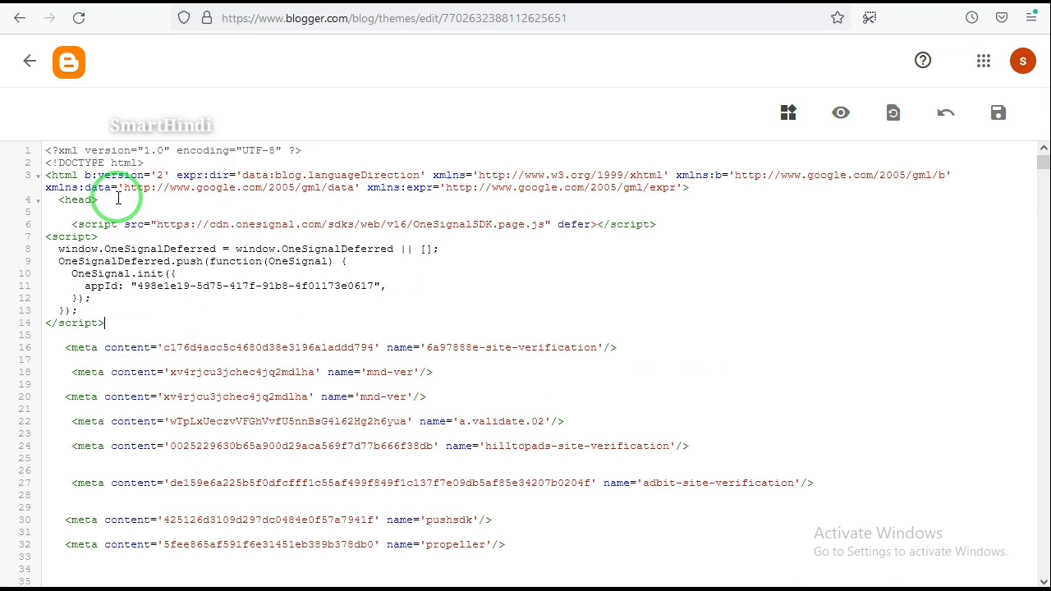
{"action": "left_click_drag", "start_coordinate": [112, 326], "coordinate": [58, 228]}
{"action": "left_click", "coordinate": [408, 281]}
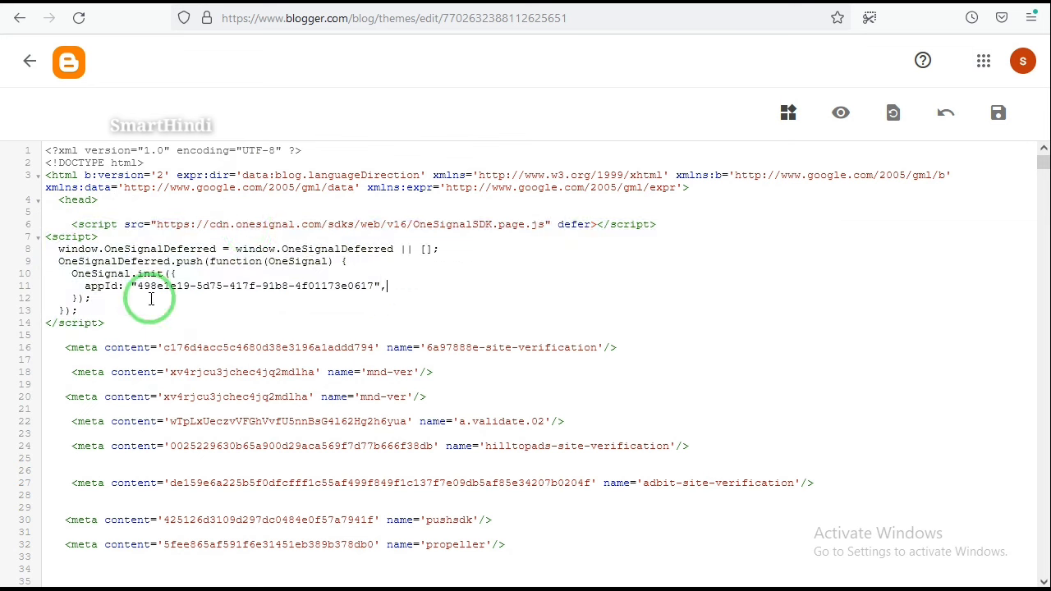
{"action": "left_click", "coordinate": [983, 123]}
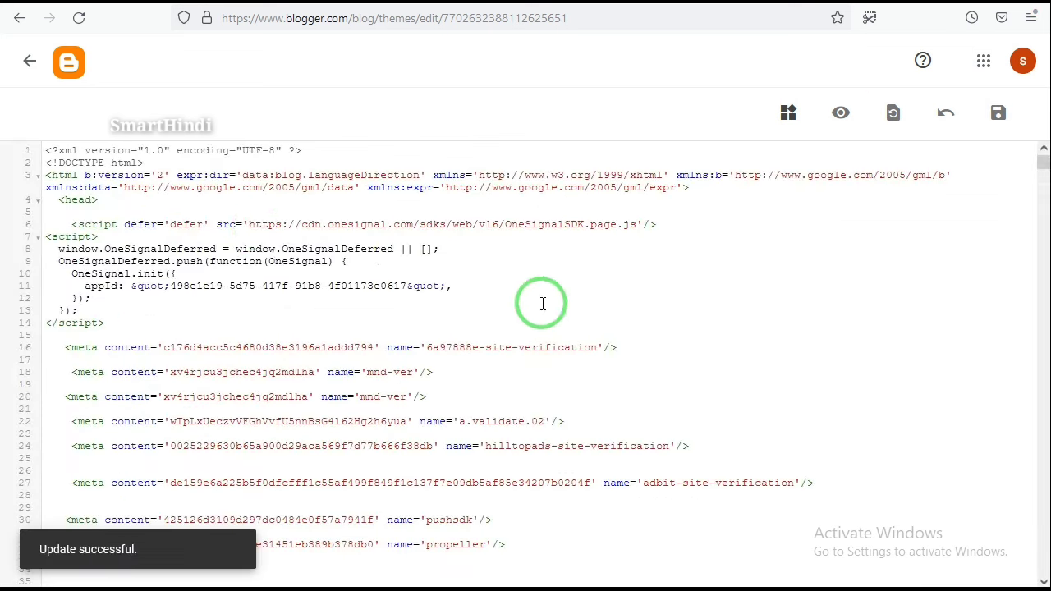
Switch back to OneSignal and finish the web configuration after the Add your first user section
{"action": "key", "text": "ctrl+Tab"}
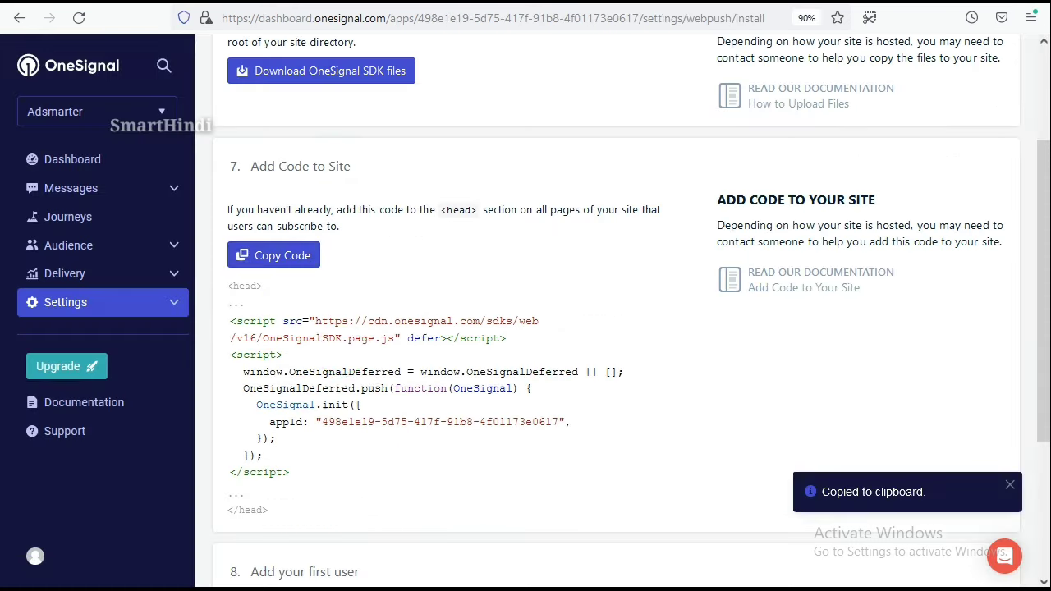
{"action": "scroll", "coordinate": [629, 284], "scroll_direction": "down", "scroll_amount": 3}
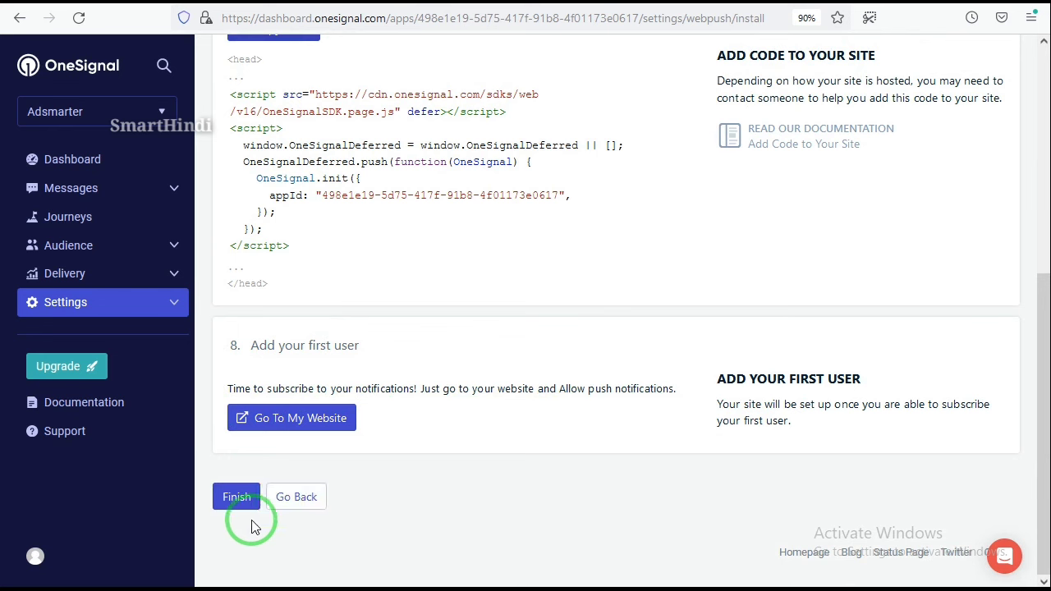
{"action": "left_click", "coordinate": [236, 497]}
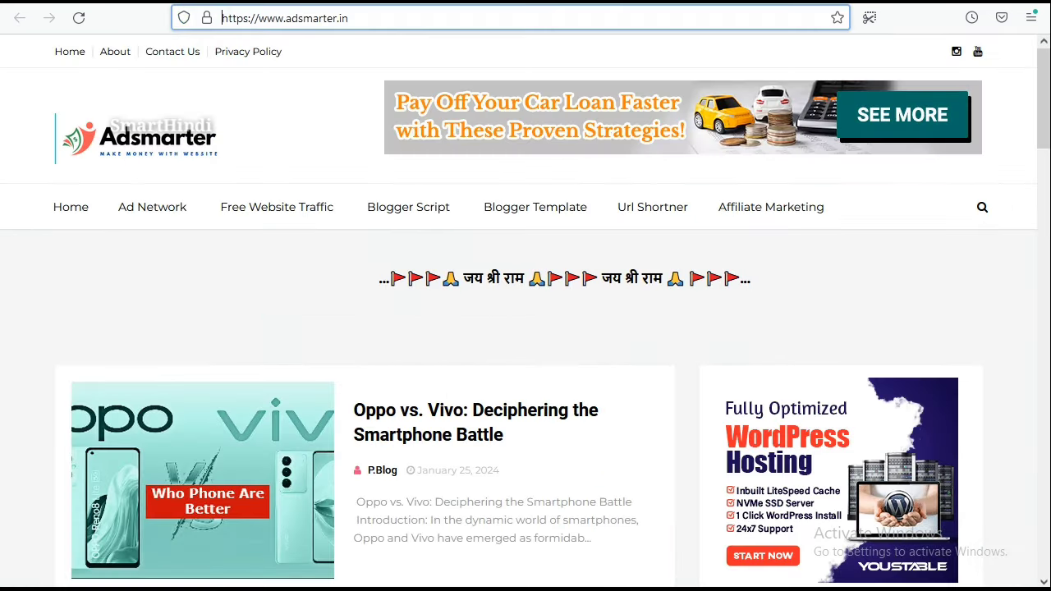
Reload the adsmarter.in homepage and check the subscription slide prompt on the live site
{"action": "left_click", "coordinate": [78, 18]}
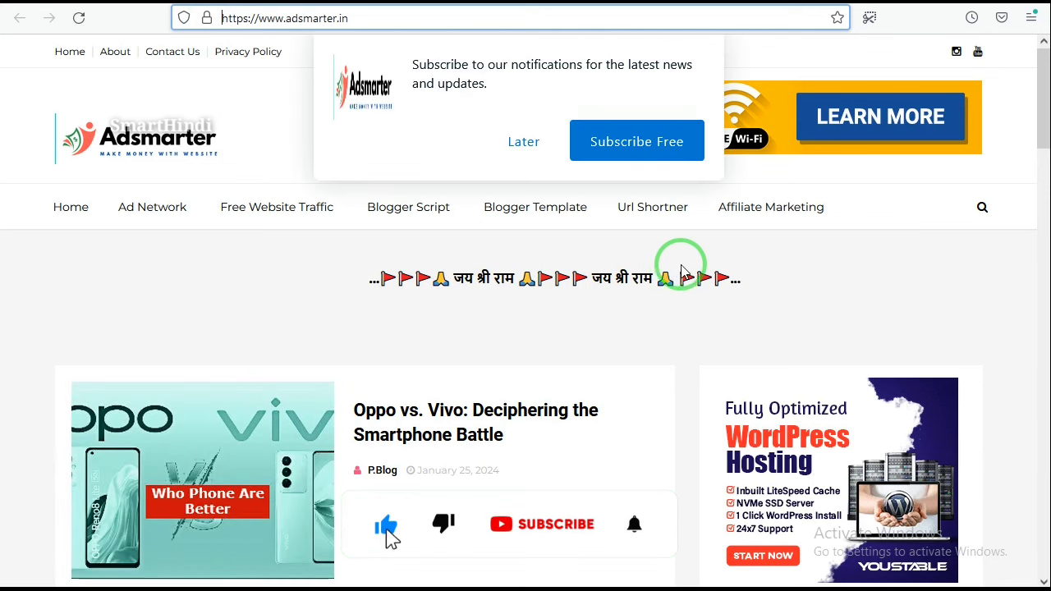
{"action": "left_click", "coordinate": [429, 90]}
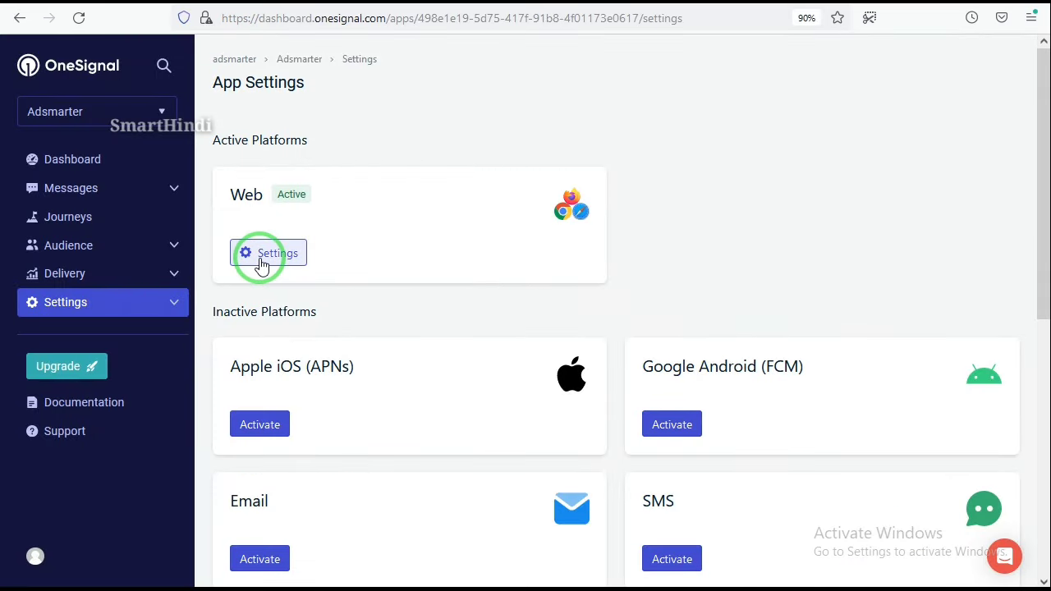
Examine the active Web platform's configuration in OneSignal, including the site setup, permission prompt and welcome notification
{"action": "scroll", "coordinate": [648, 160], "scroll_direction": "down", "scroll_amount": 2}
{"action": "scroll", "coordinate": [618, 172], "scroll_direction": "up", "scroll_amount": 2}
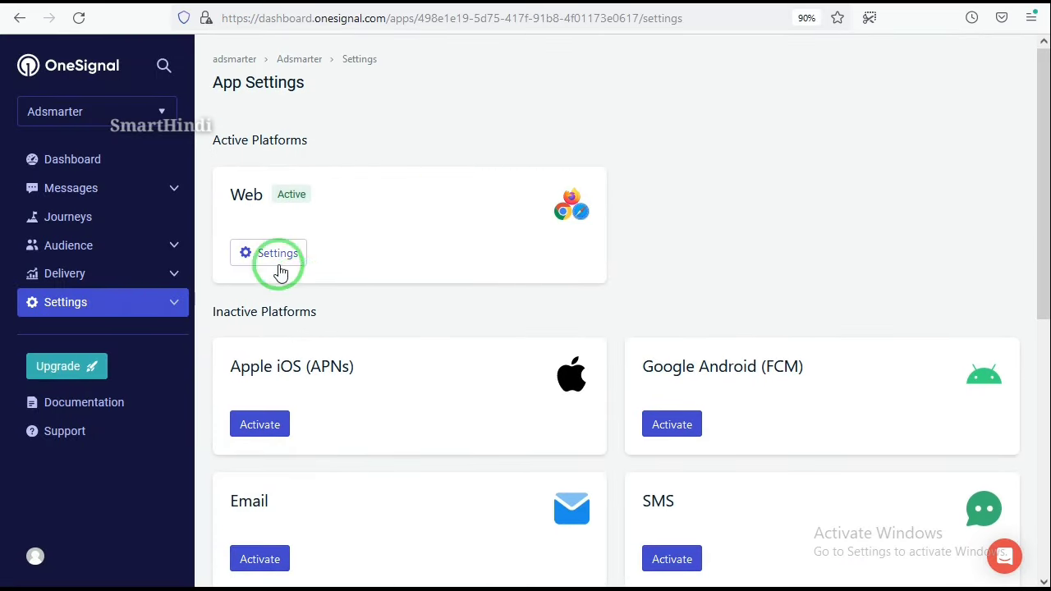
{"action": "left_click", "coordinate": [279, 255]}
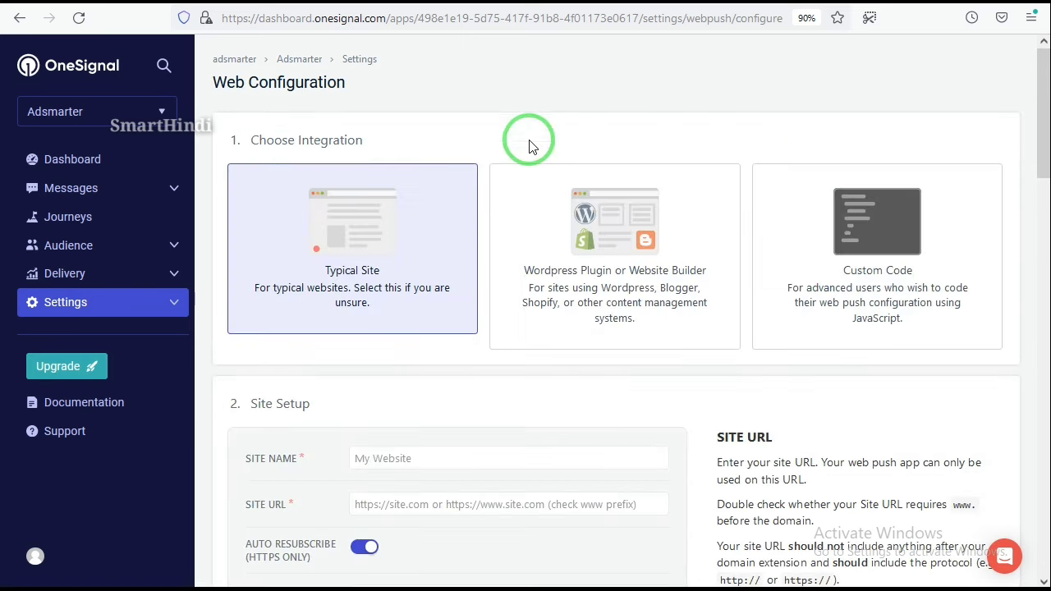
{"action": "scroll", "coordinate": [540, 129], "scroll_direction": "down", "scroll_amount": 5}
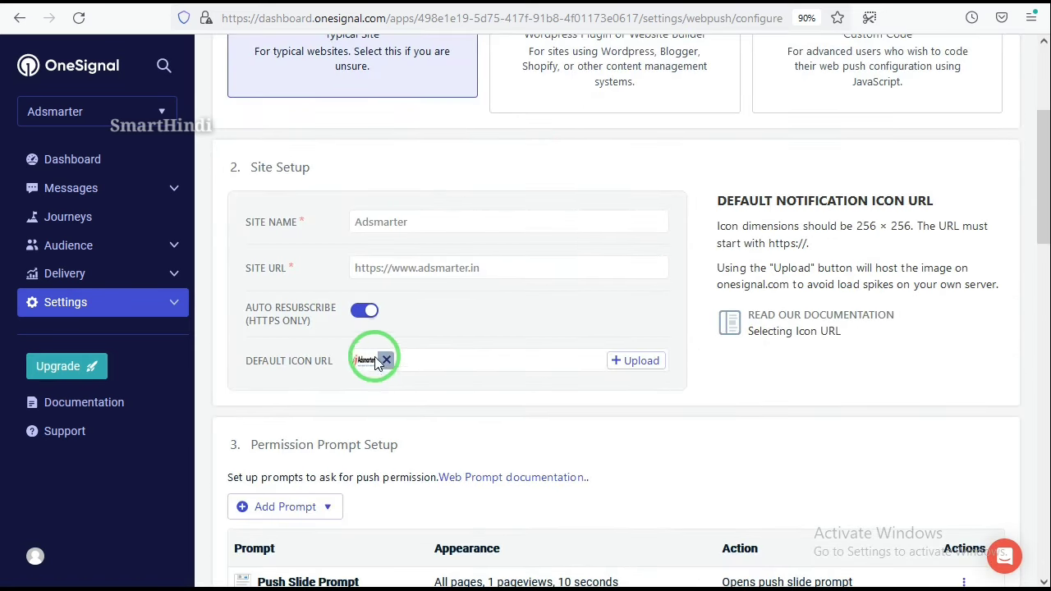
{"action": "scroll", "coordinate": [567, 277], "scroll_direction": "down", "scroll_amount": 9}
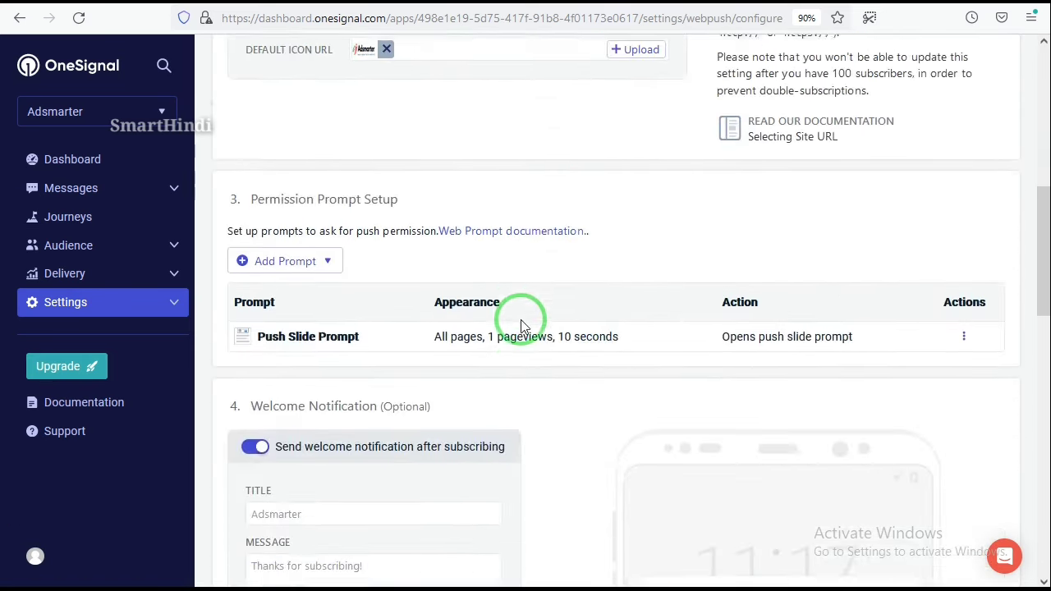
{"action": "scroll", "coordinate": [597, 320], "scroll_direction": "down", "scroll_amount": 3}
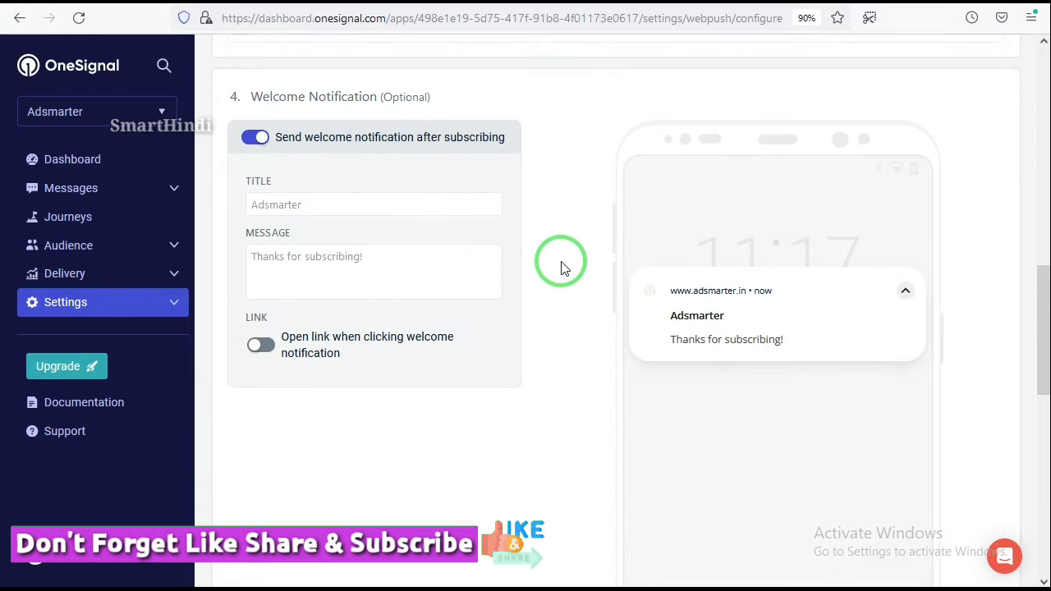
{"action": "scroll", "coordinate": [563, 265], "scroll_direction": "up", "scroll_amount": 13}
{"action": "scroll", "coordinate": [563, 266], "scroll_direction": "up", "scroll_amount": 3}
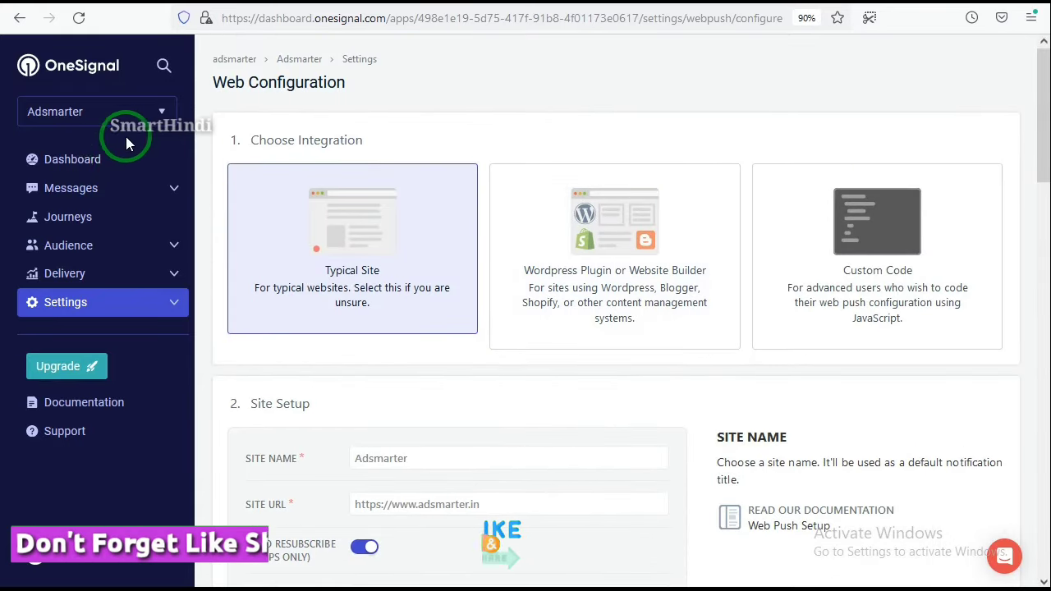
Open the Push messages section from the Adsmarter app's dashboard and go back to the adsmarter.in website
{"action": "left_click", "coordinate": [92, 167]}
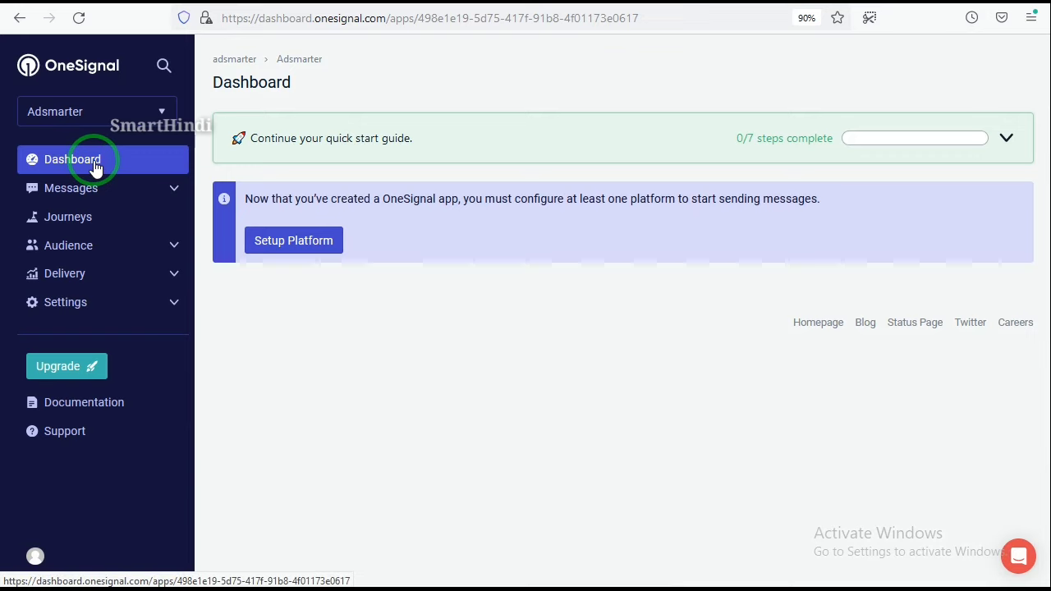
{"action": "left_click", "coordinate": [104, 189]}
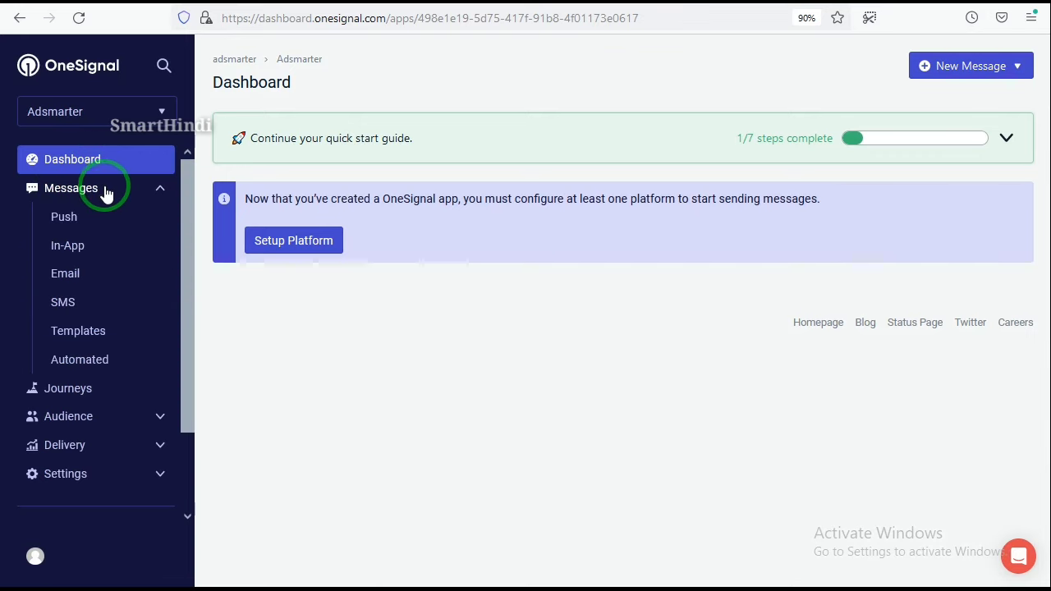
{"action": "left_click", "coordinate": [87, 216]}
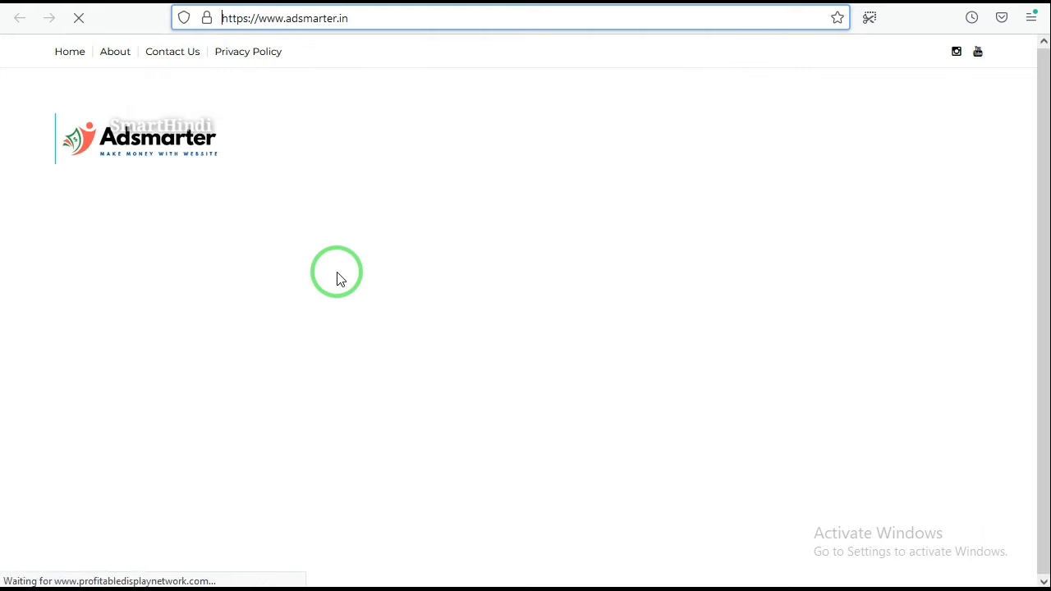
{"action": "mouse_move", "coordinate": [418, 219]}
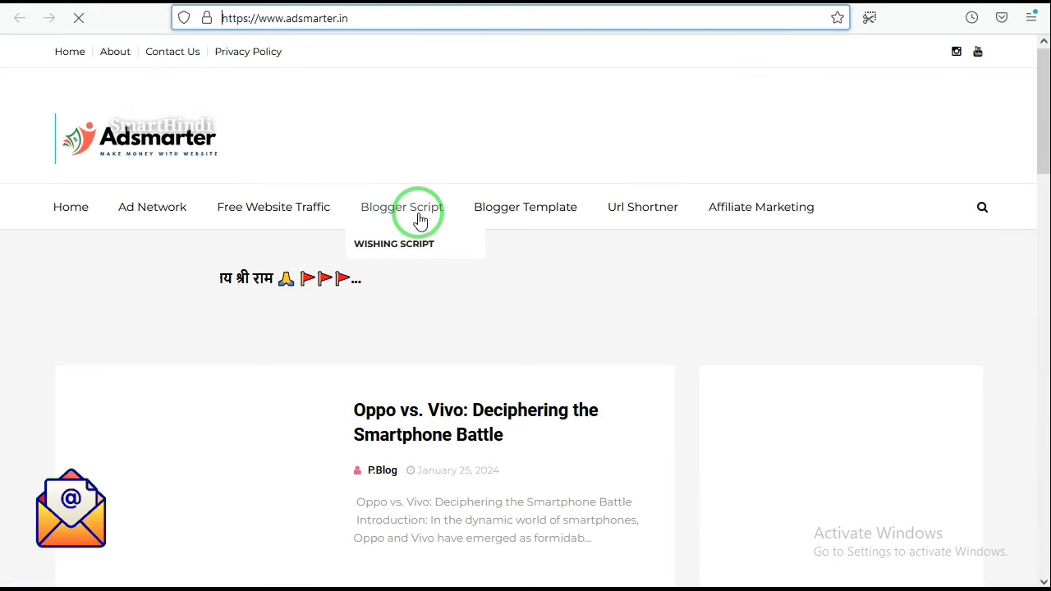